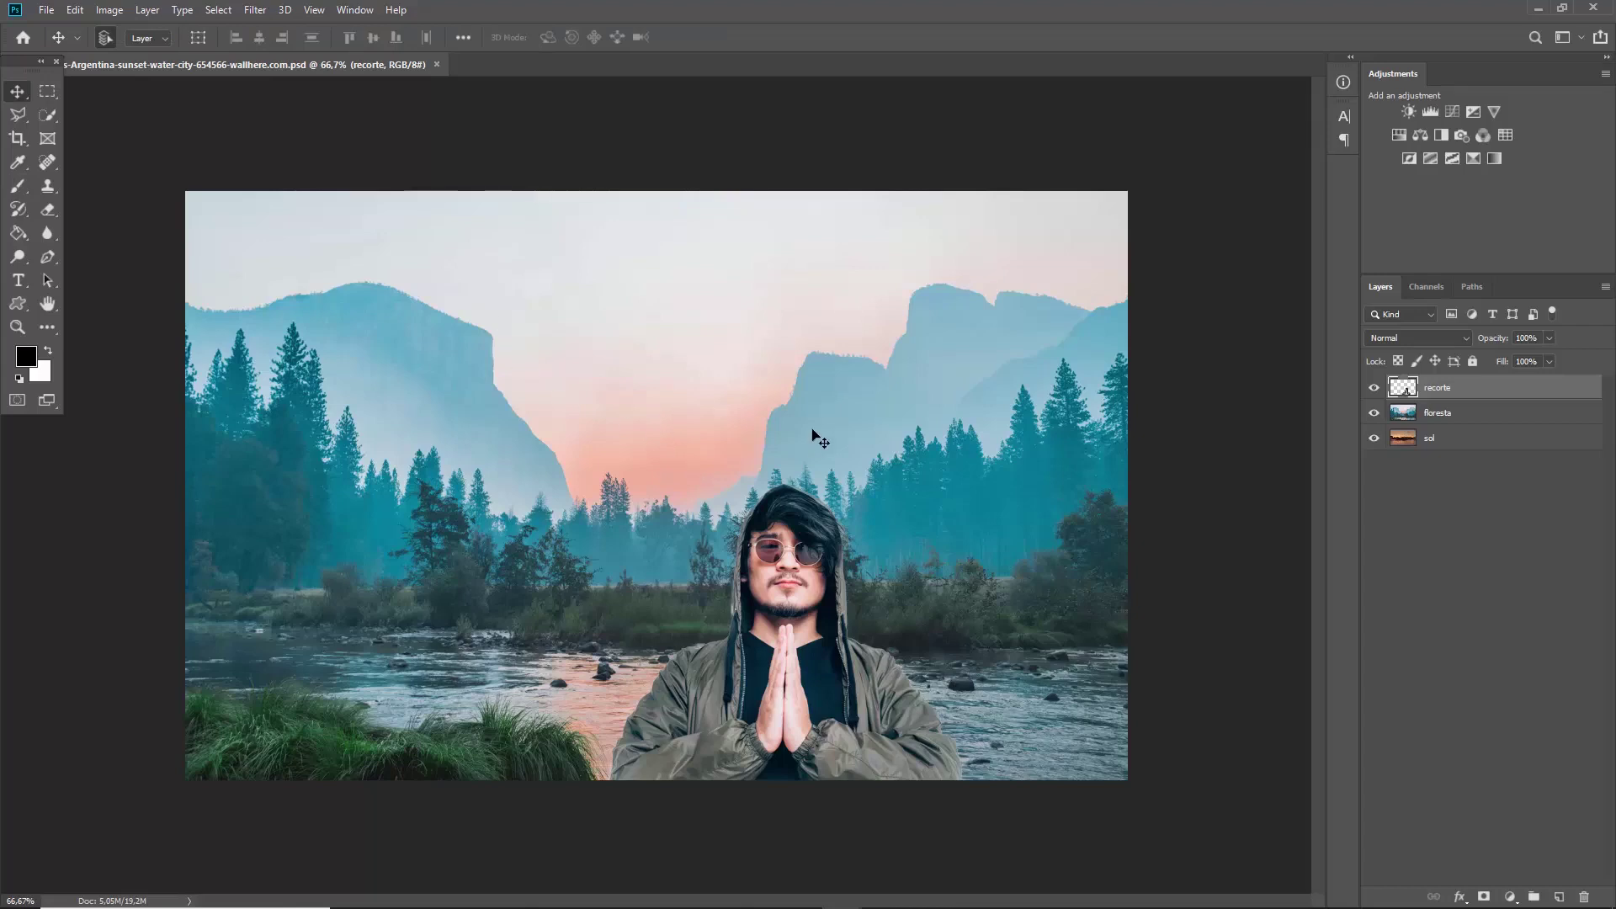
Step: Toggle the man's cut-out and the floresta layer on and off to compare backgrounds
click(1374, 388)
click(1374, 388)
click(1374, 413)
click(1376, 415)
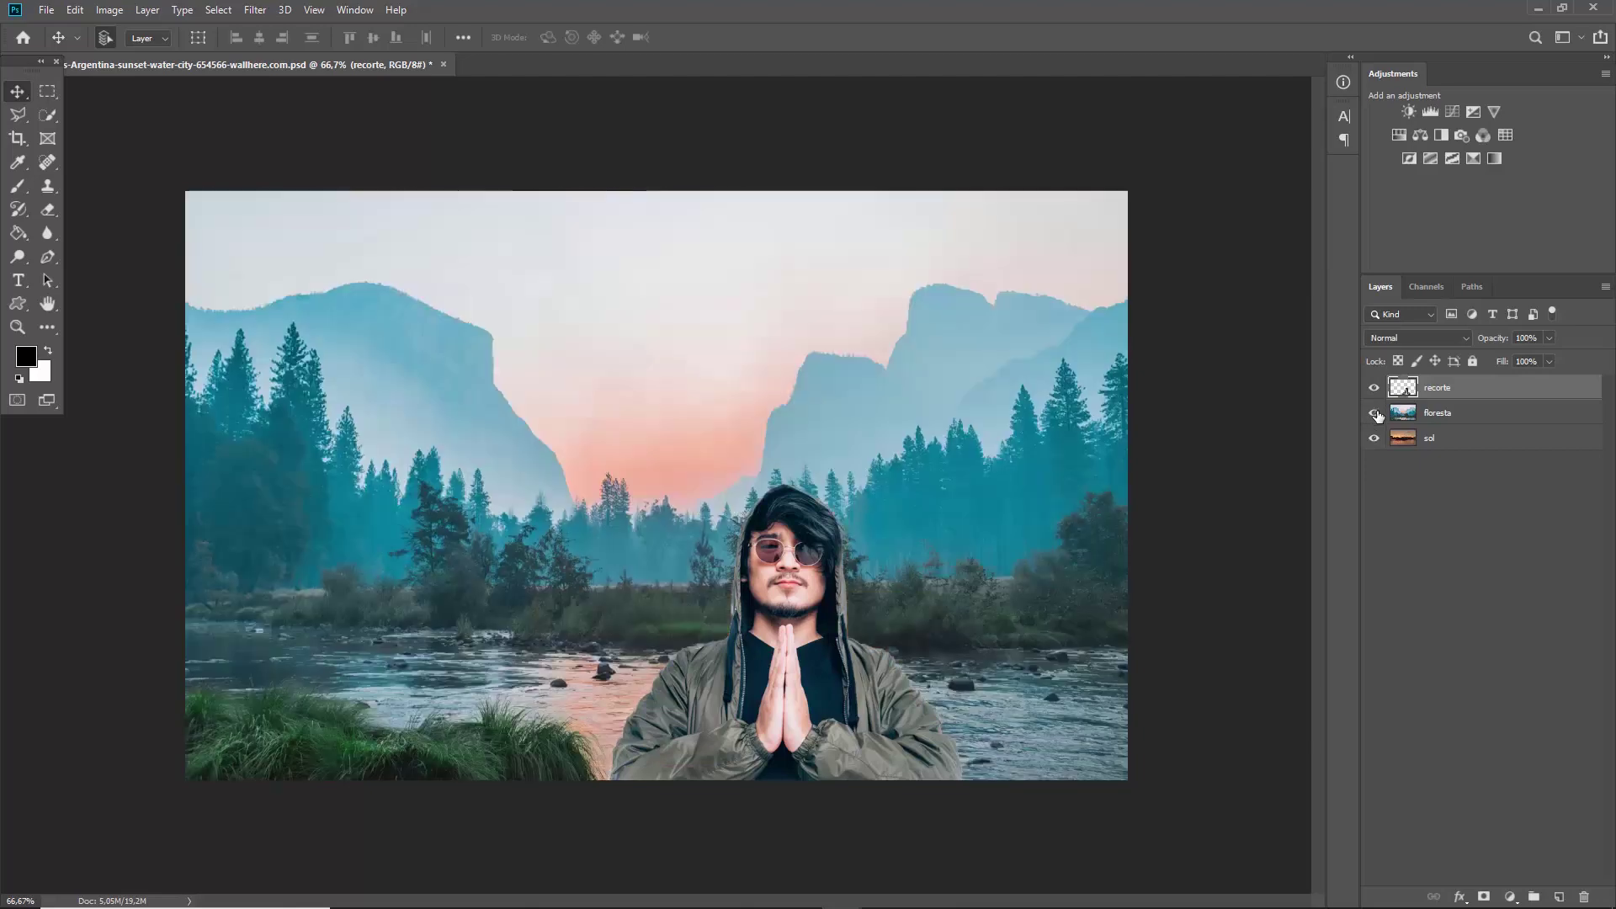
click(1374, 389)
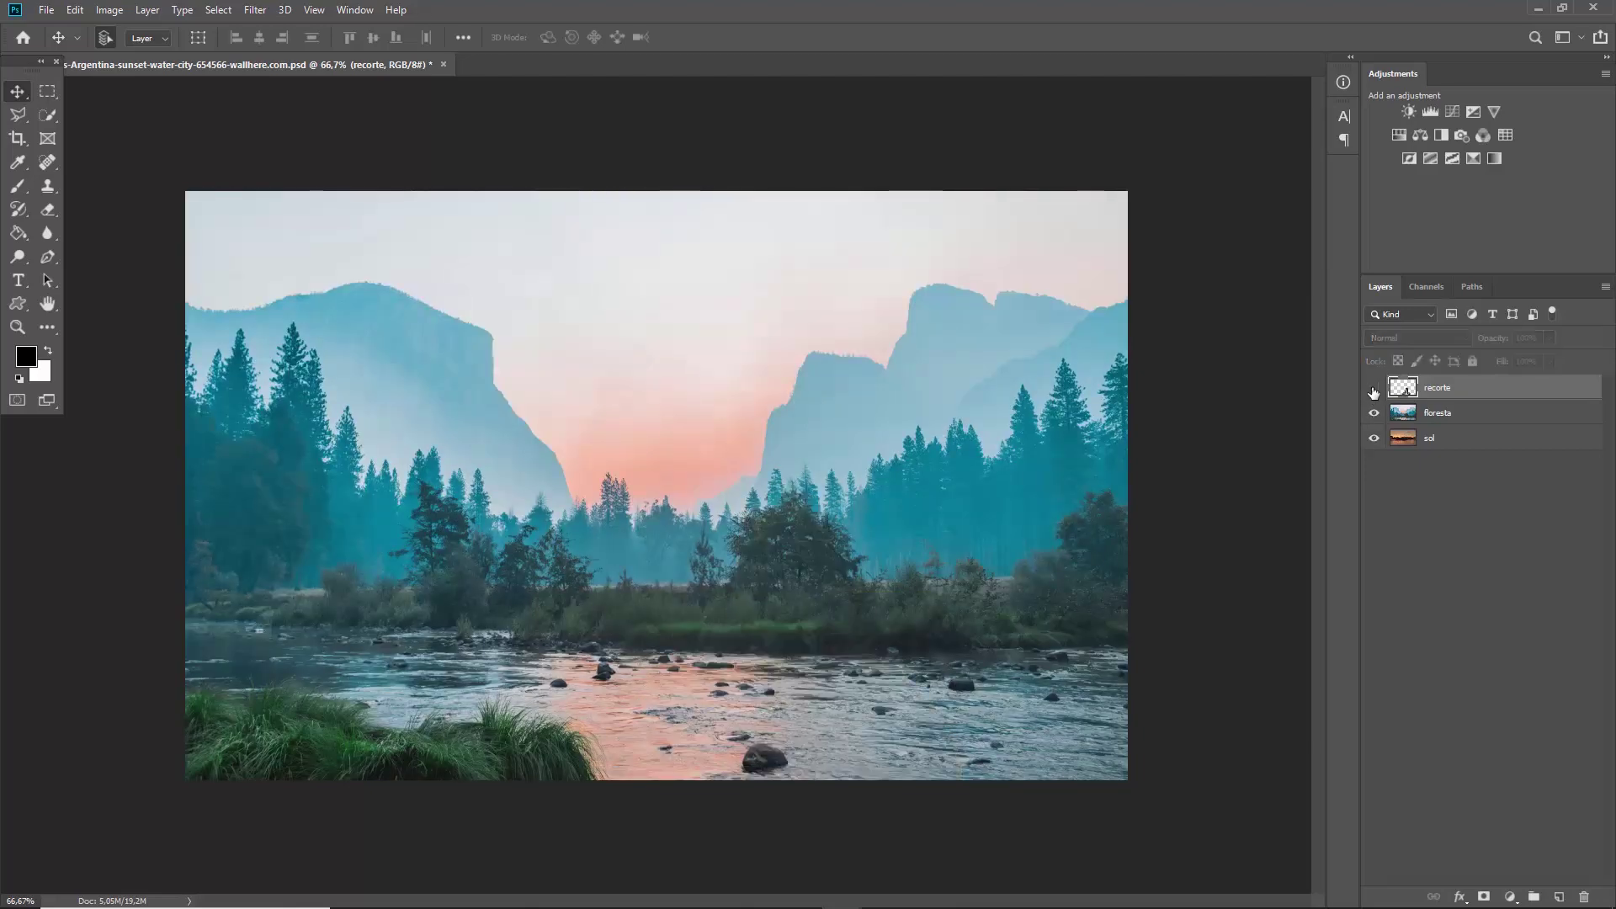
click(1375, 389)
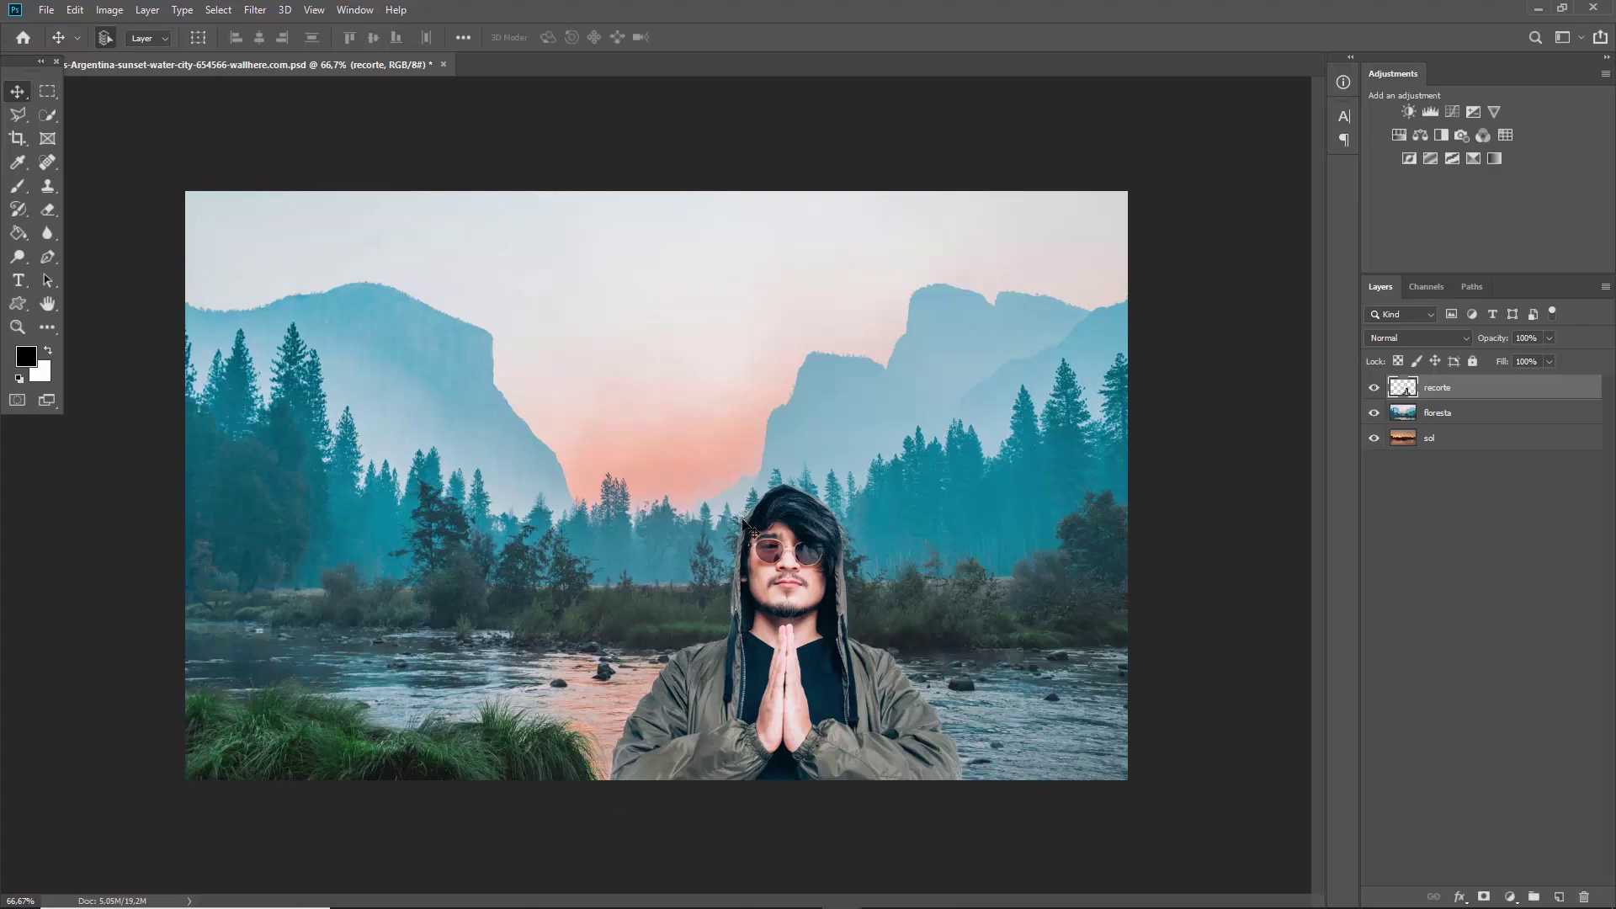
click(1374, 388)
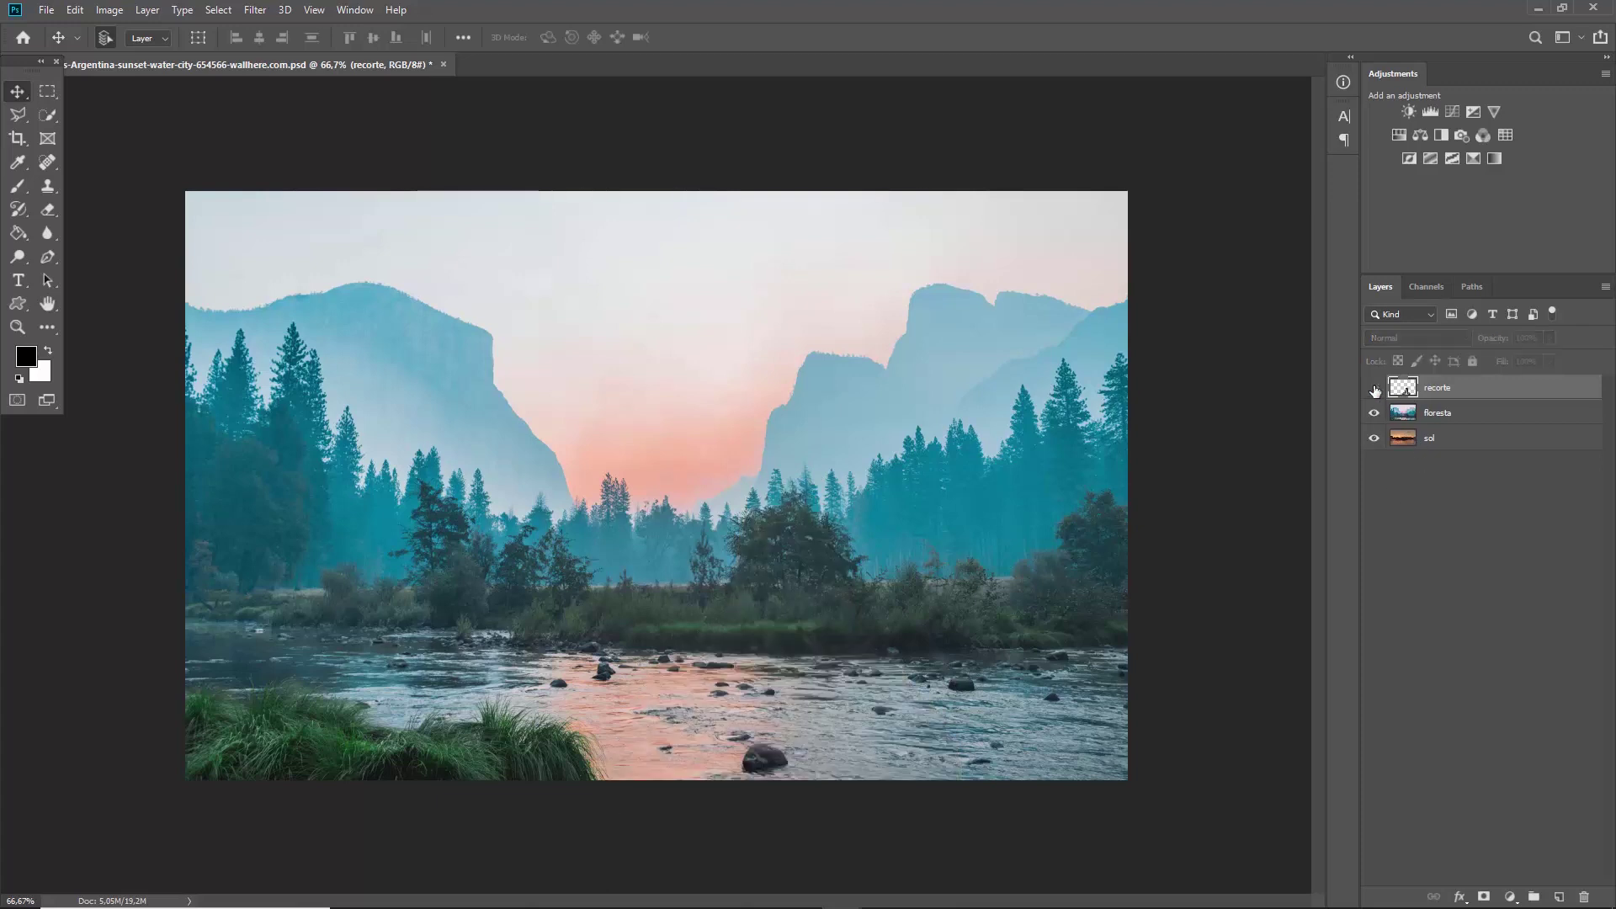
click(1374, 388)
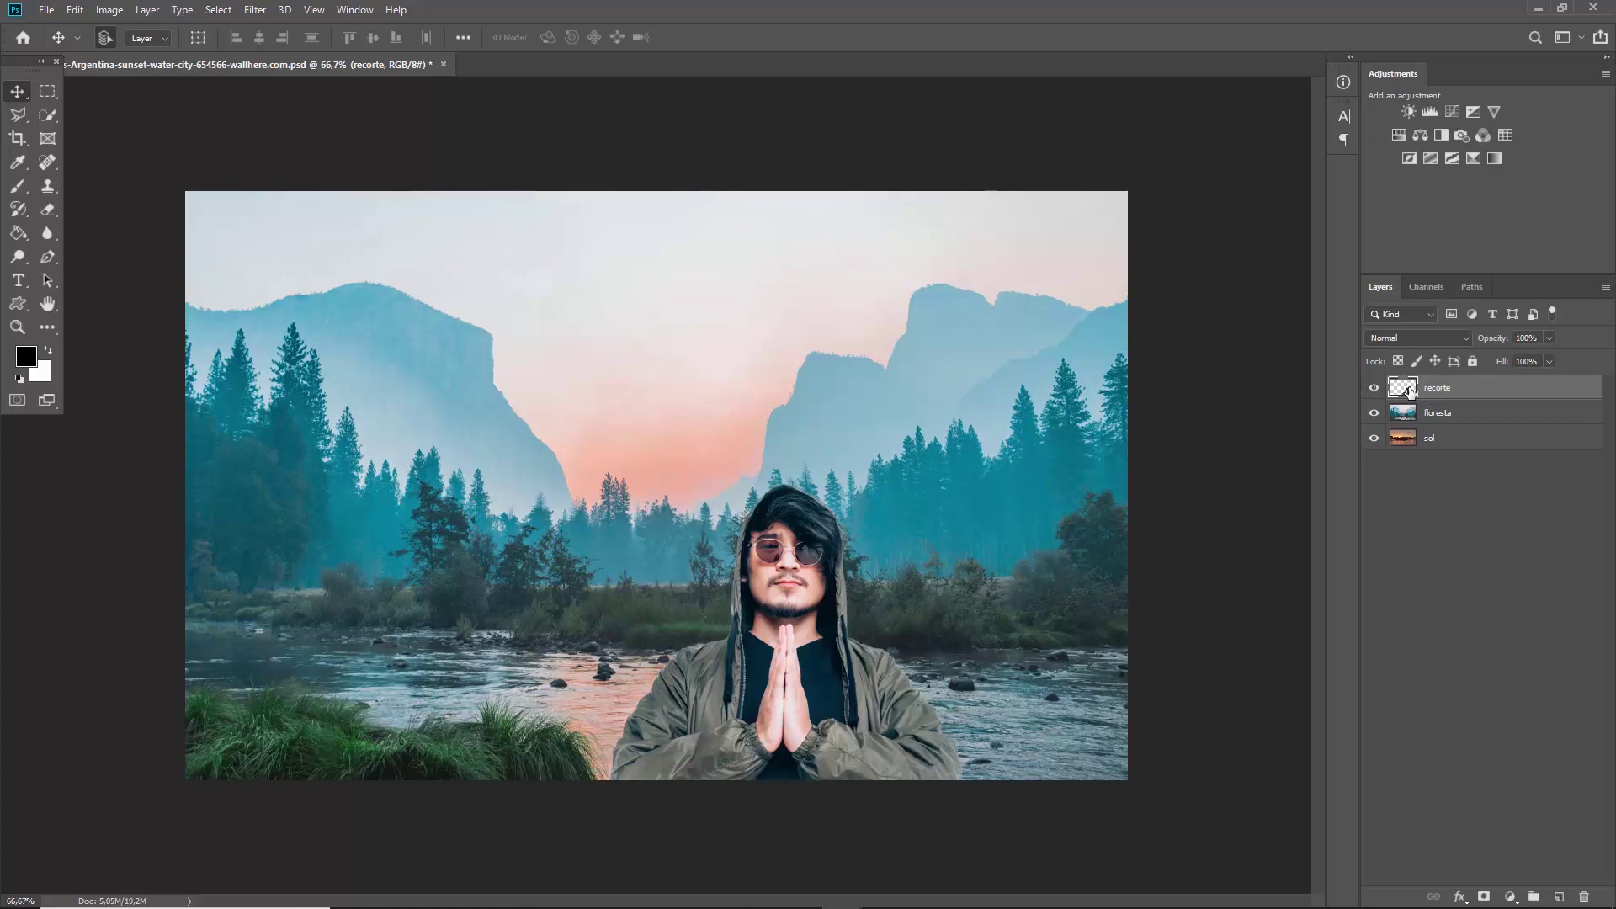
click(1374, 388)
Step: Start Match Color on the man, with Source set to the current sunset-city document
click(110, 10)
mouse_move(89, 54)
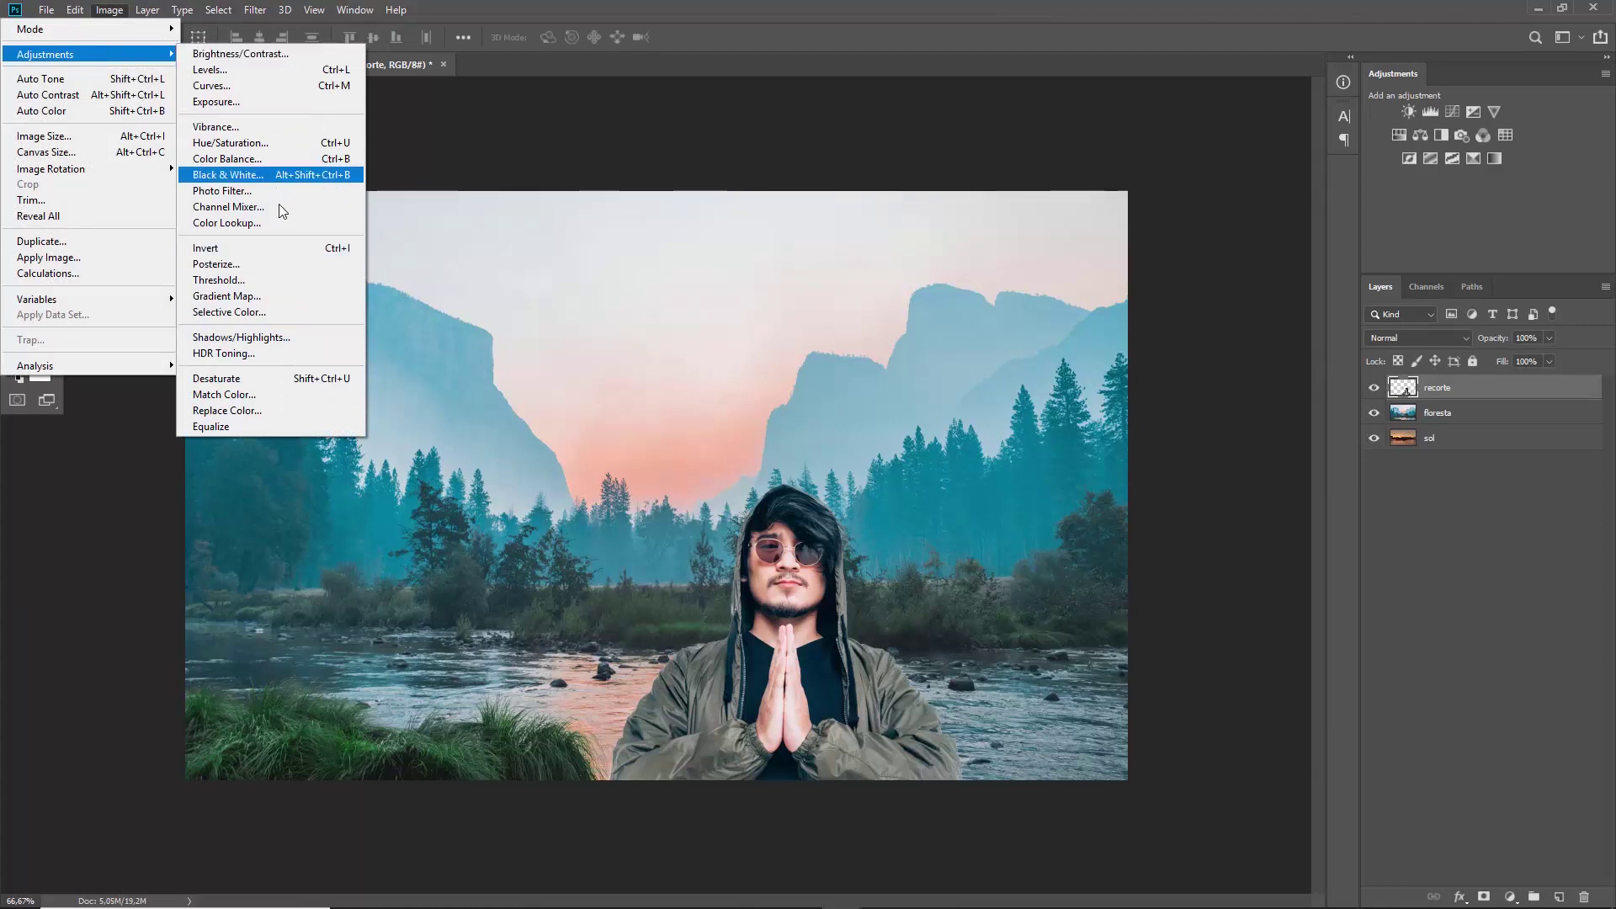
click(252, 394)
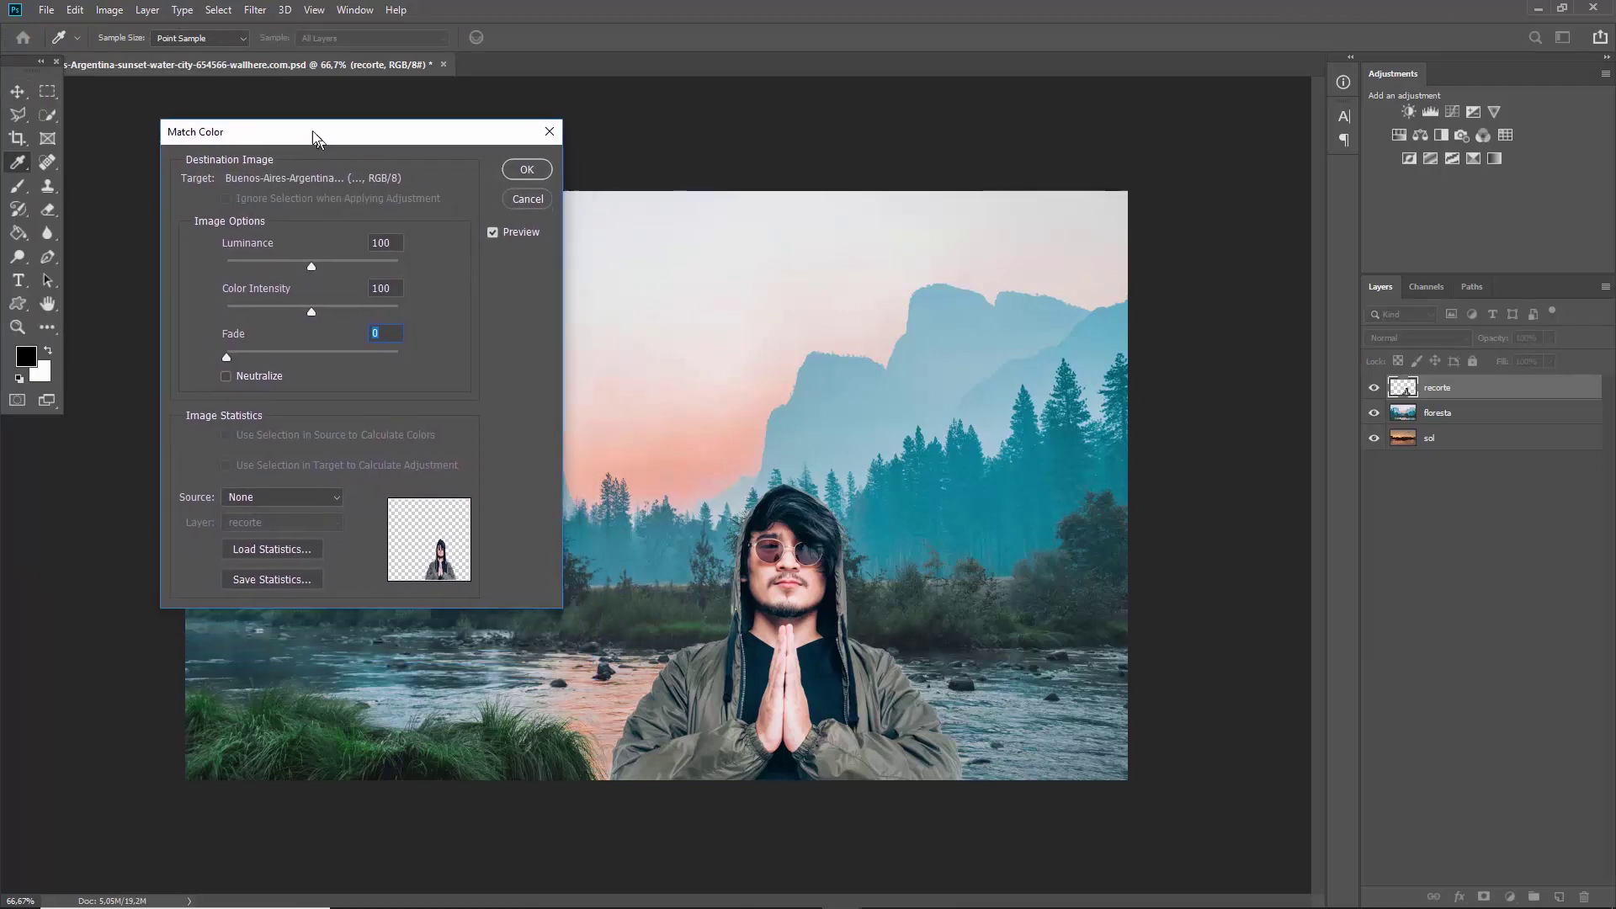
drag(351, 210, 306, 123)
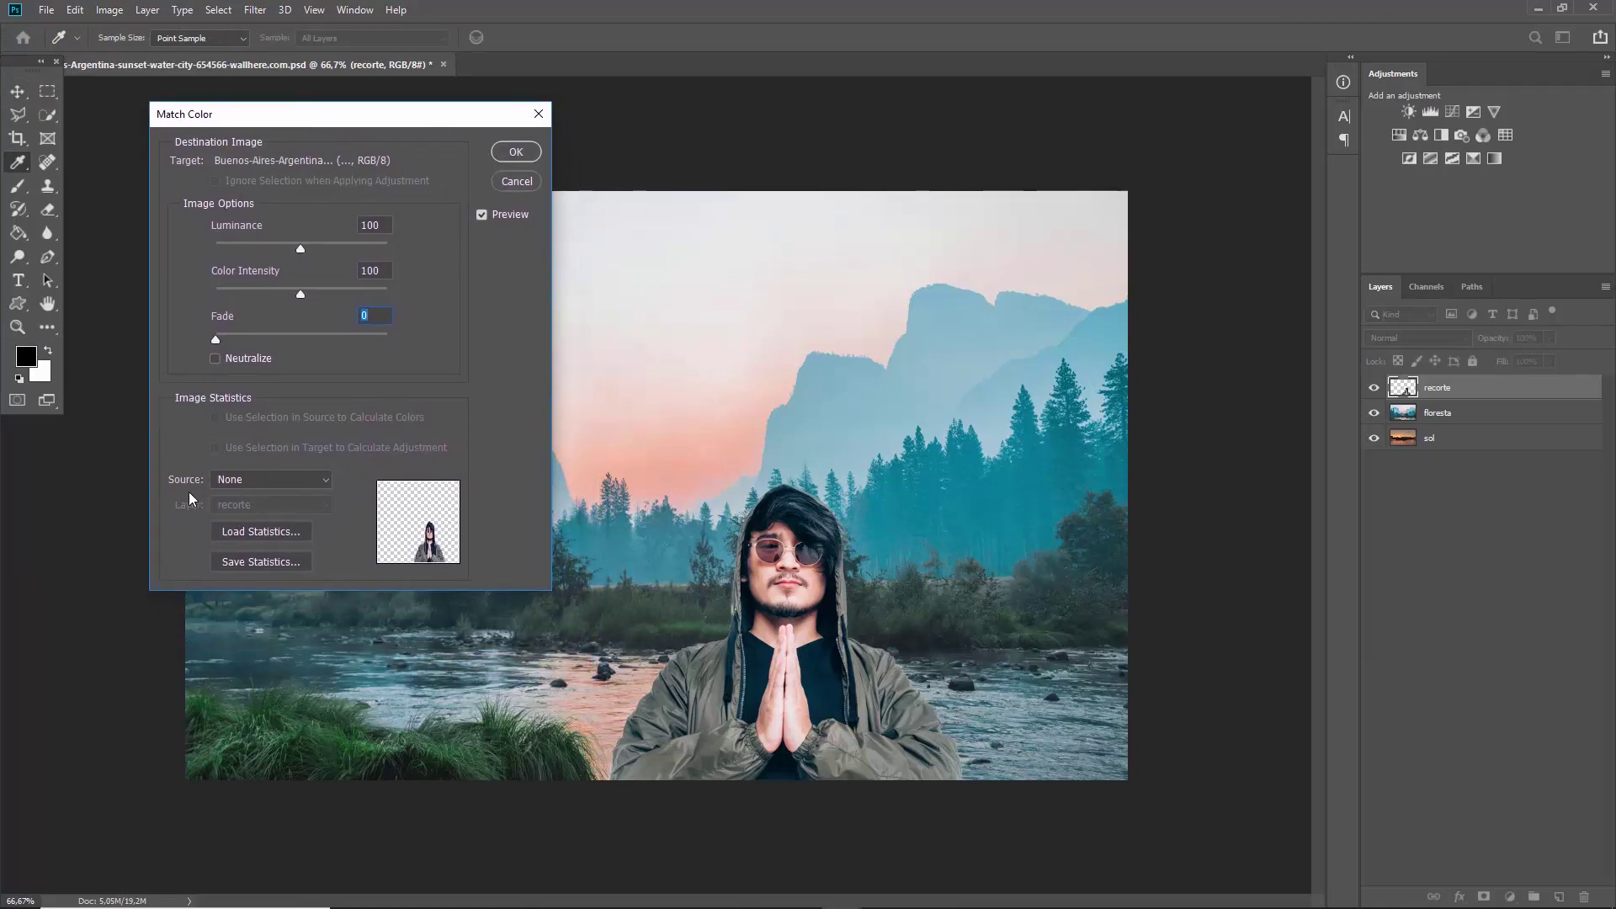
click(225, 478)
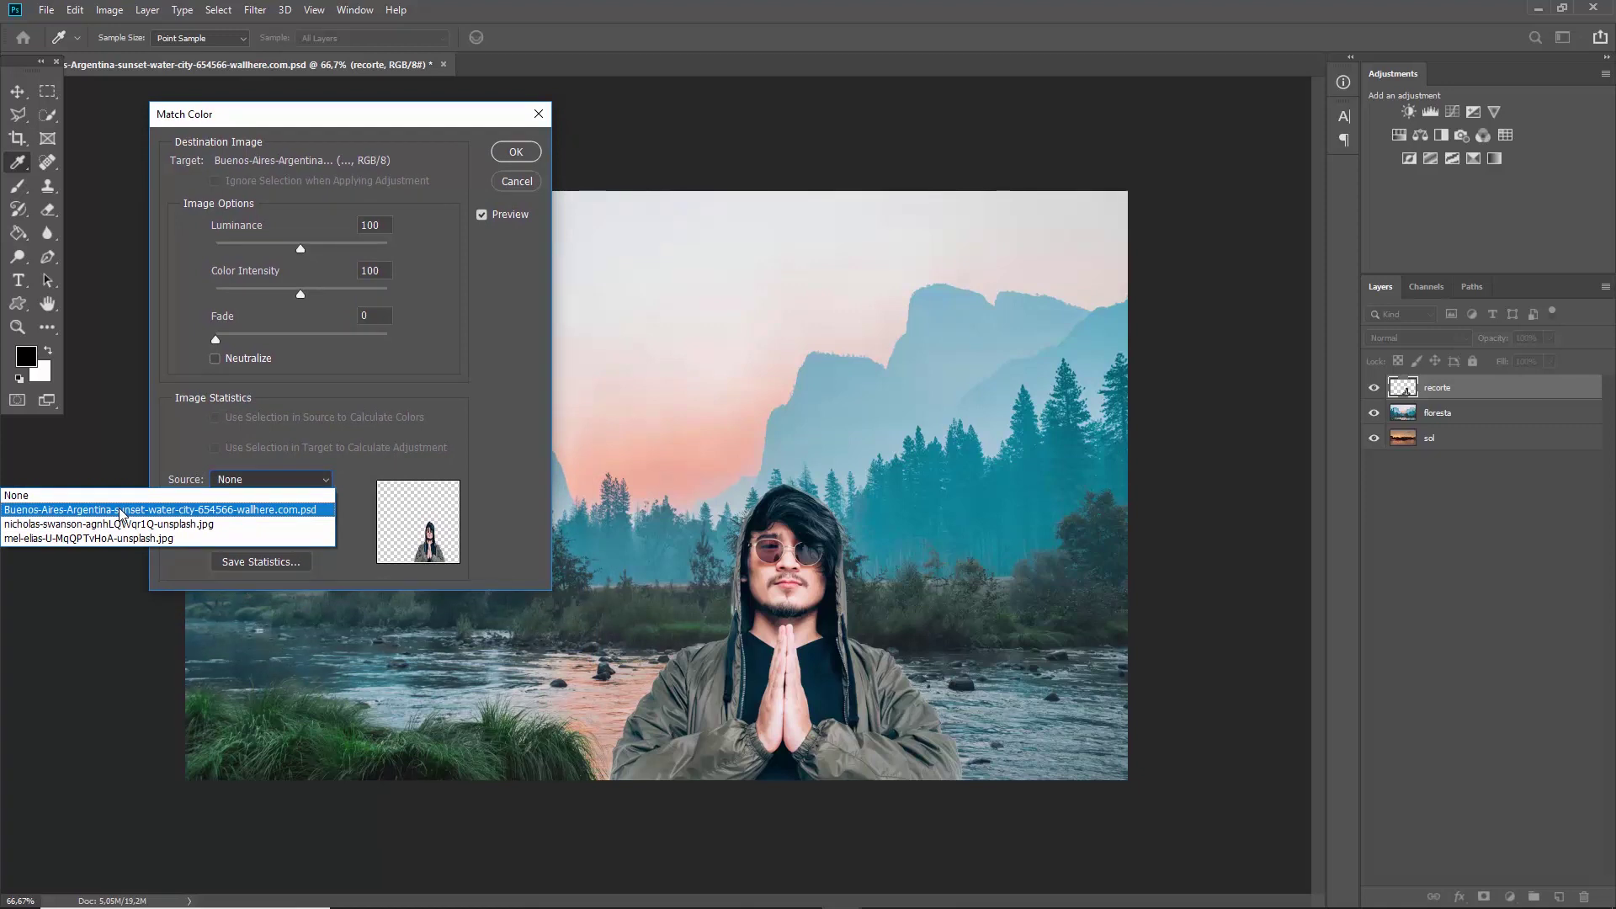
click(120, 511)
drag(16, 65, 14, 99)
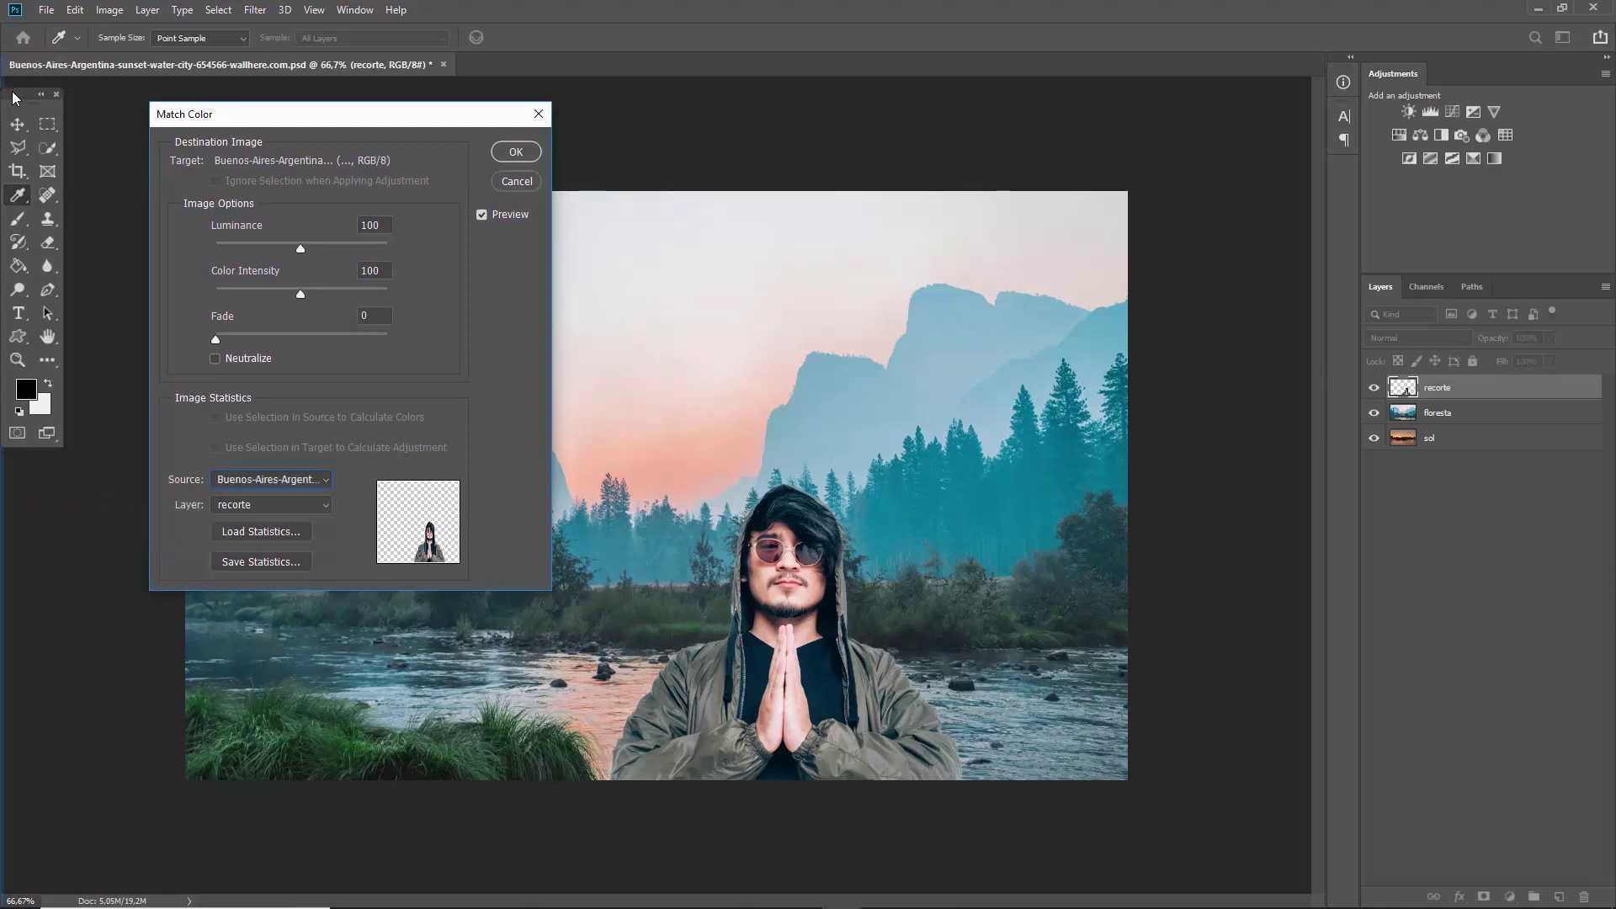
Step: Preview the Match Color Layer as floresta, then sol, and settle back on floresta
click(265, 511)
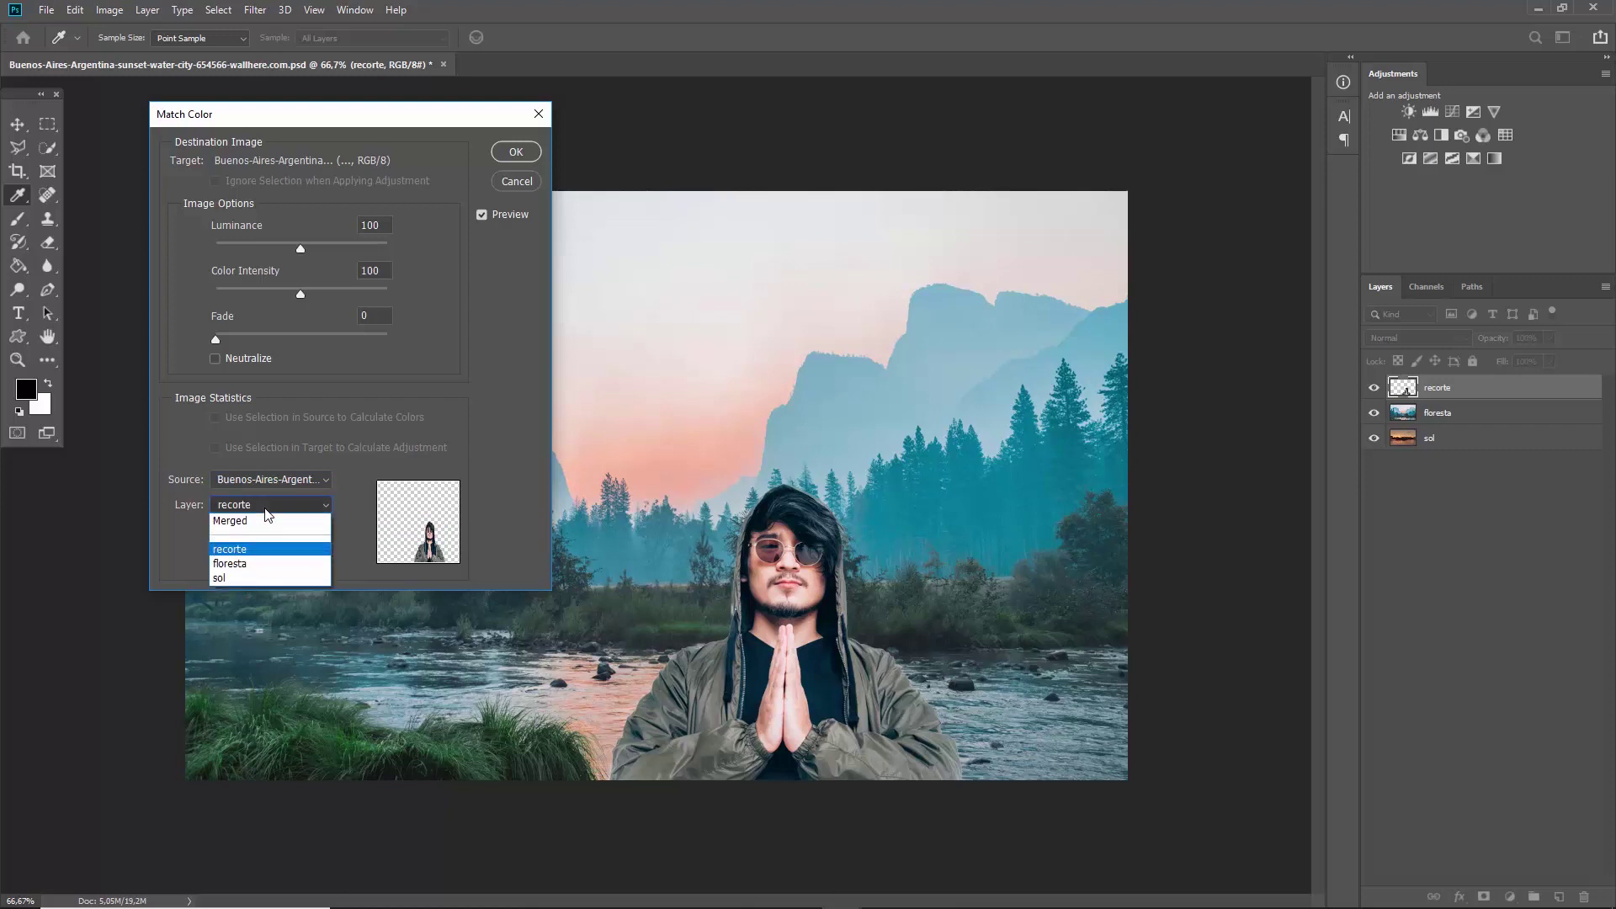
click(249, 564)
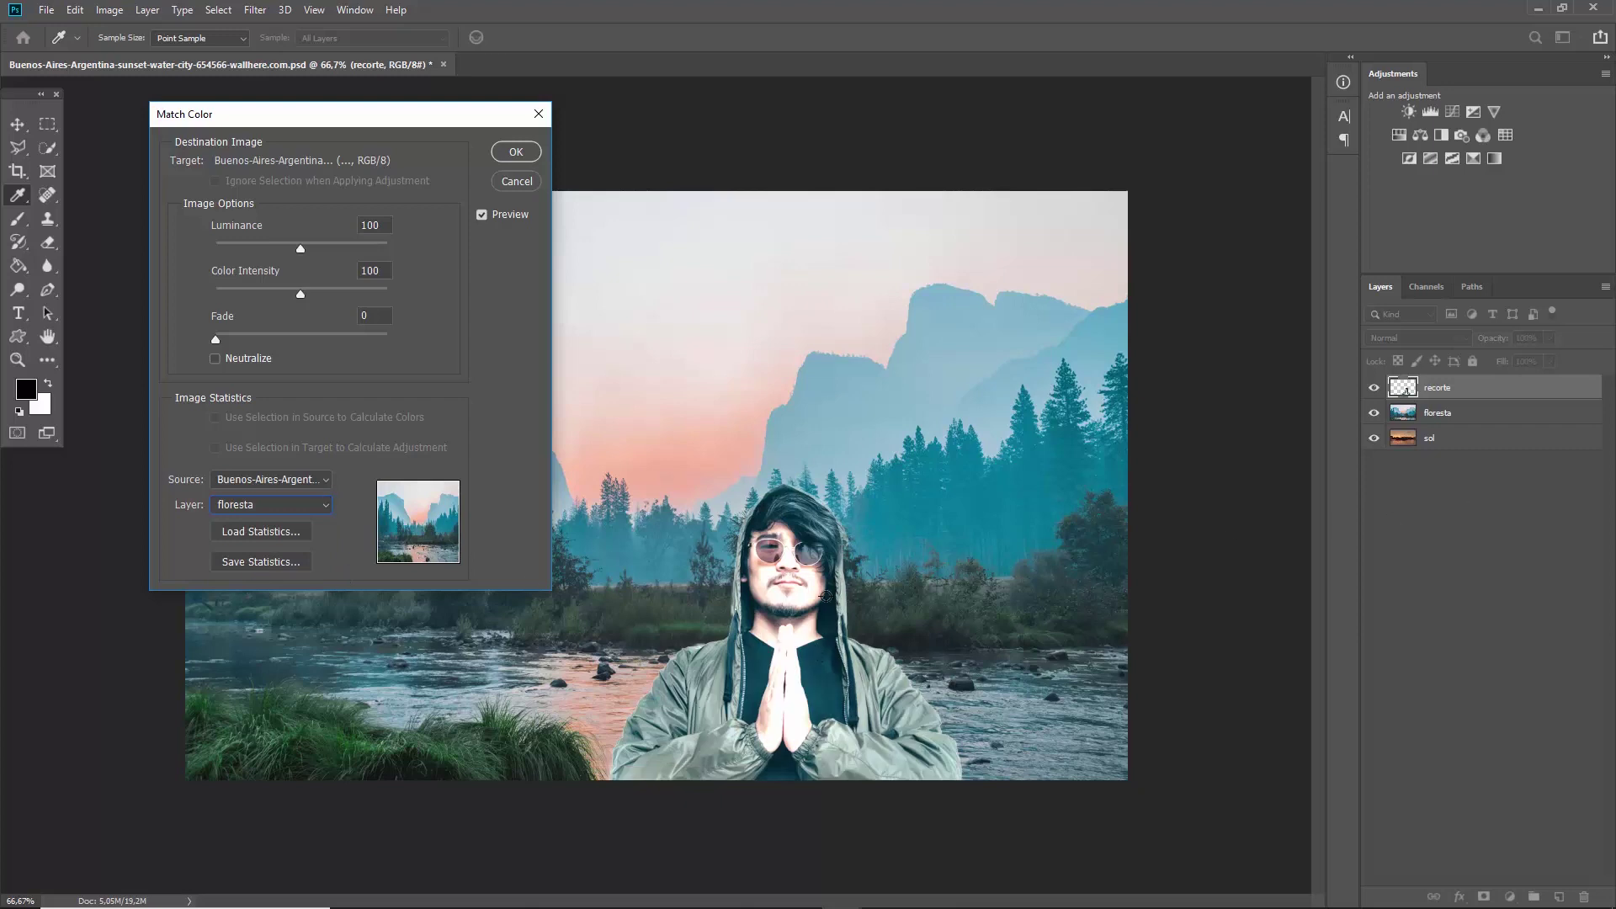
click(251, 502)
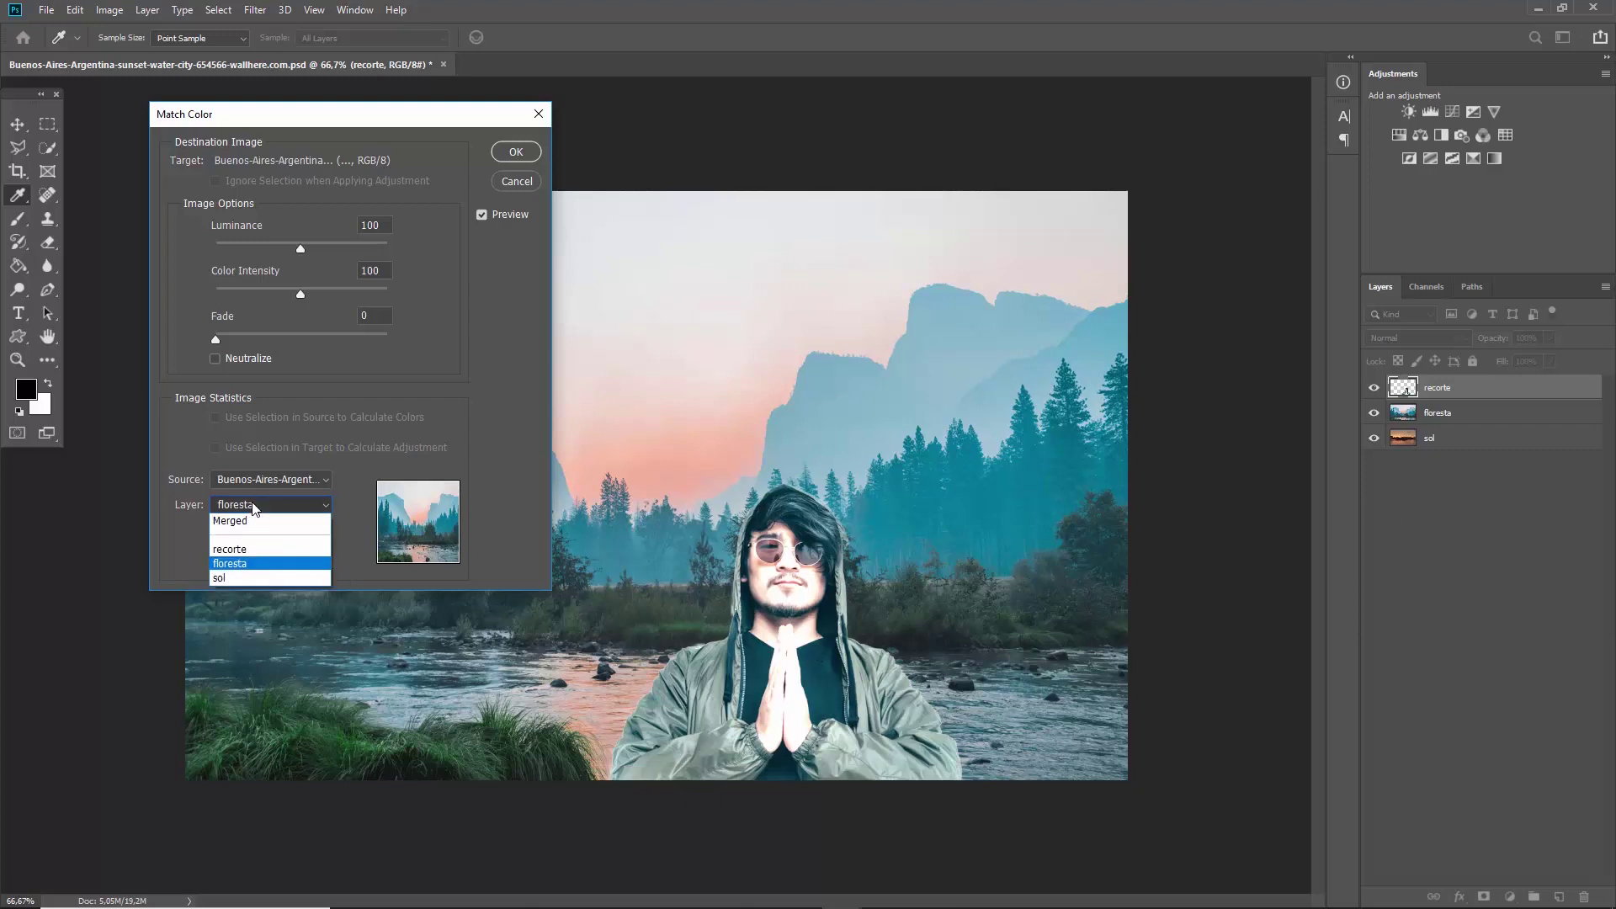
click(239, 578)
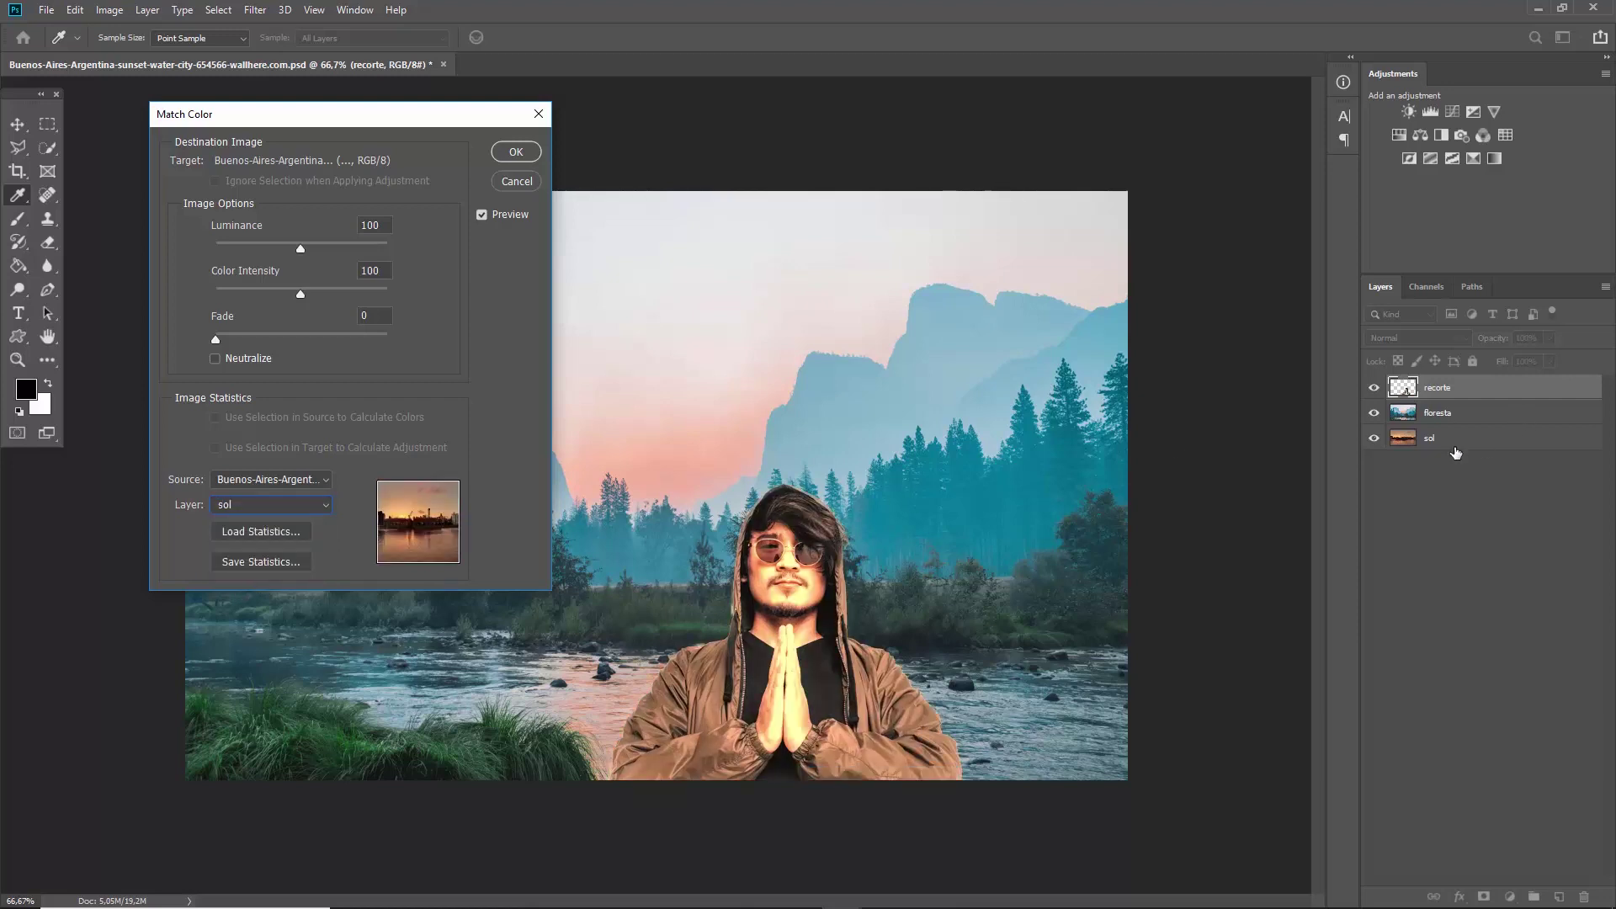
click(245, 505)
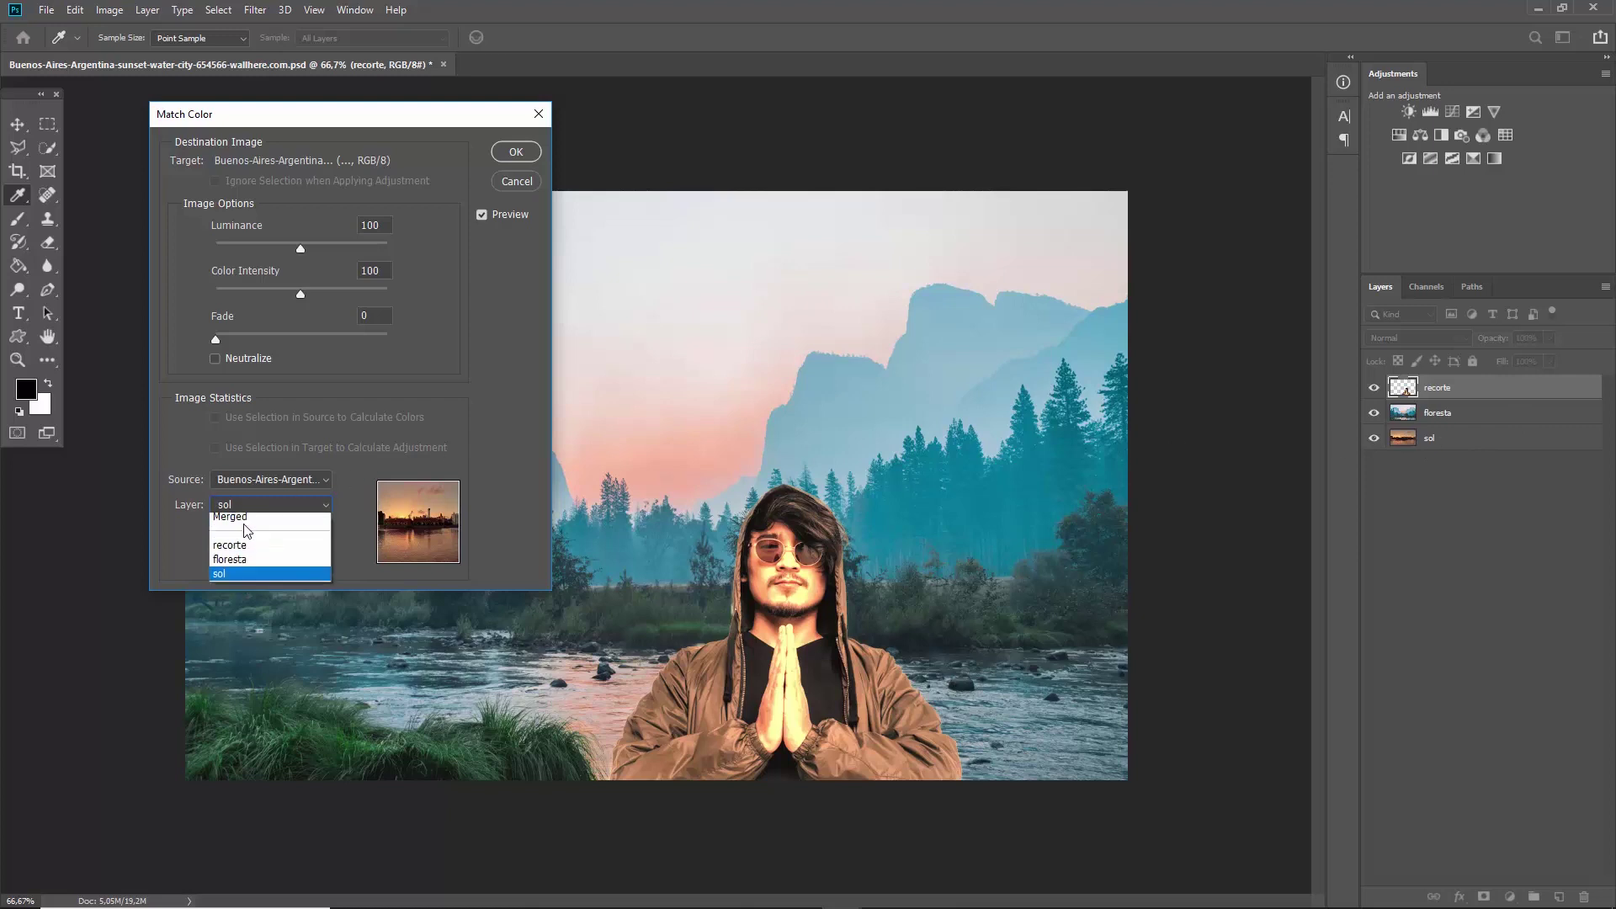
click(242, 565)
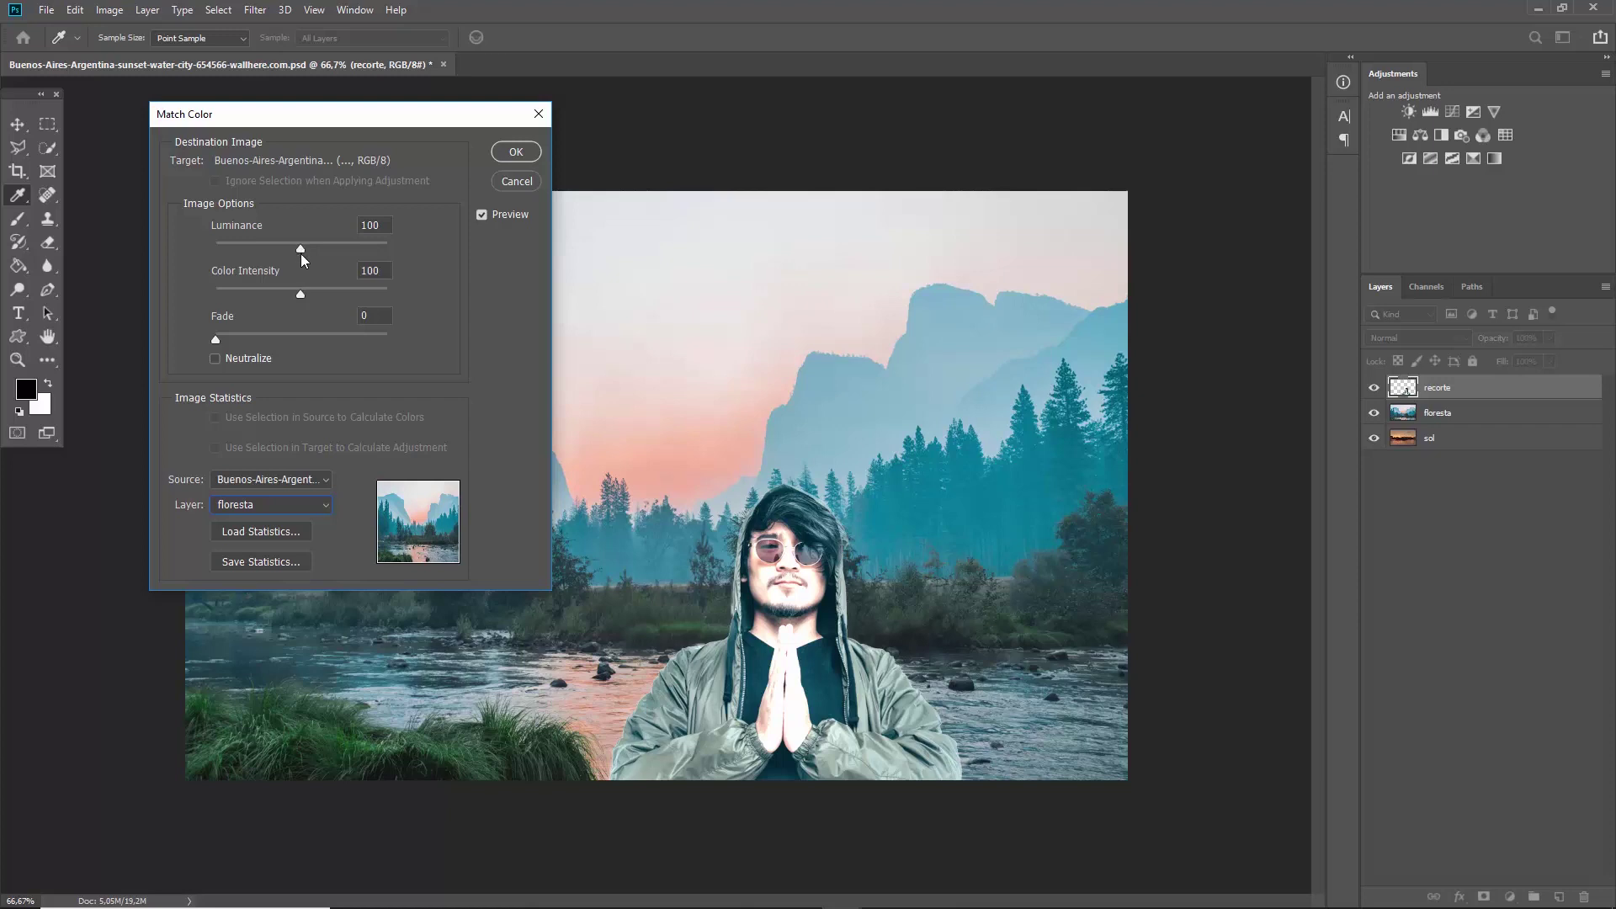
Step: Try luminance, colour intensity, Neutralize and Fade on the forest match, comparing with Preview
mouse_move(300, 251)
mouse_down()
mouse_move(203, 250)
mouse_move(224, 249)
mouse_up()
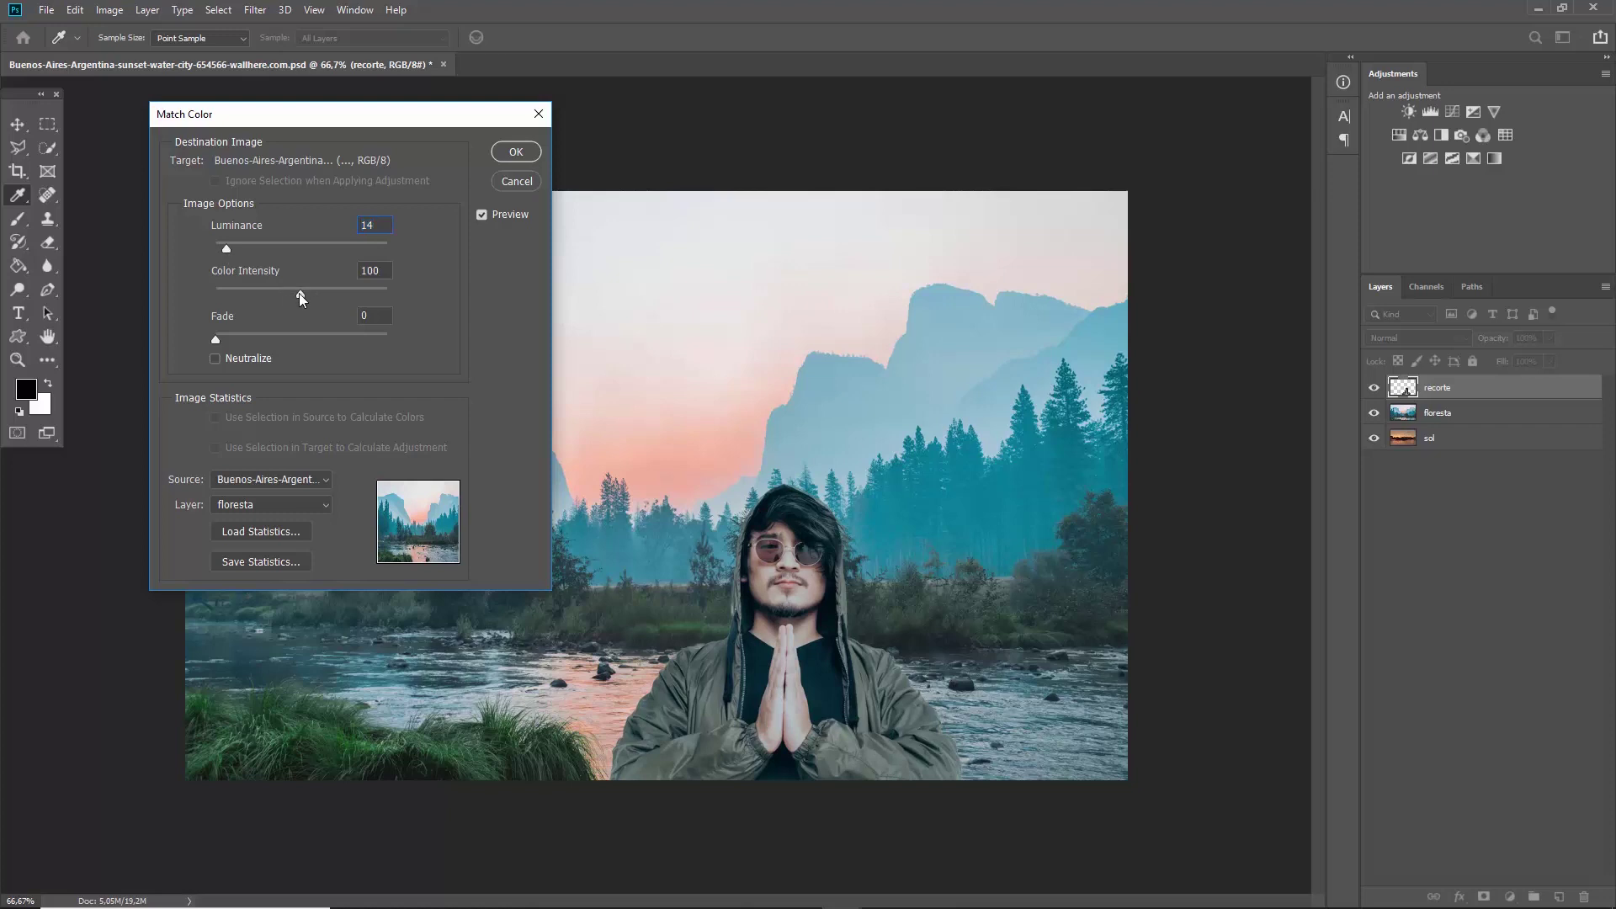
drag(299, 293, 225, 299)
drag(250, 293, 308, 295)
drag(323, 297, 278, 301)
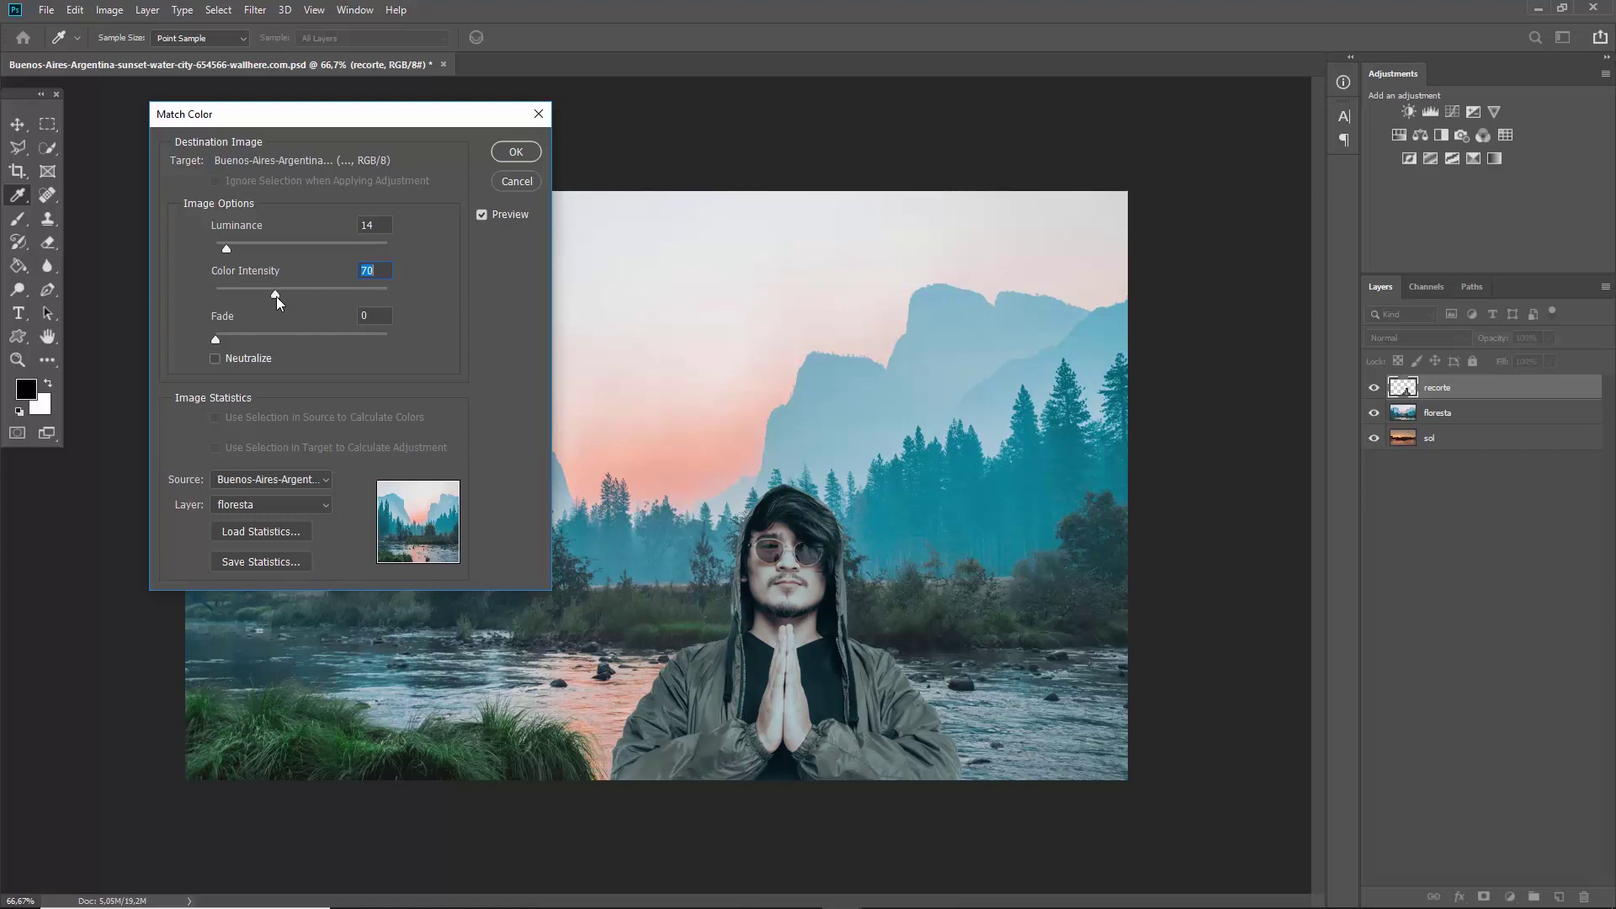
click(214, 358)
mouse_move(222, 335)
mouse_down()
mouse_move(343, 345)
mouse_move(248, 341)
mouse_up()
click(482, 214)
click(482, 215)
Step: Cancel the forest colour match, then hide and delete the floresta layer
click(520, 180)
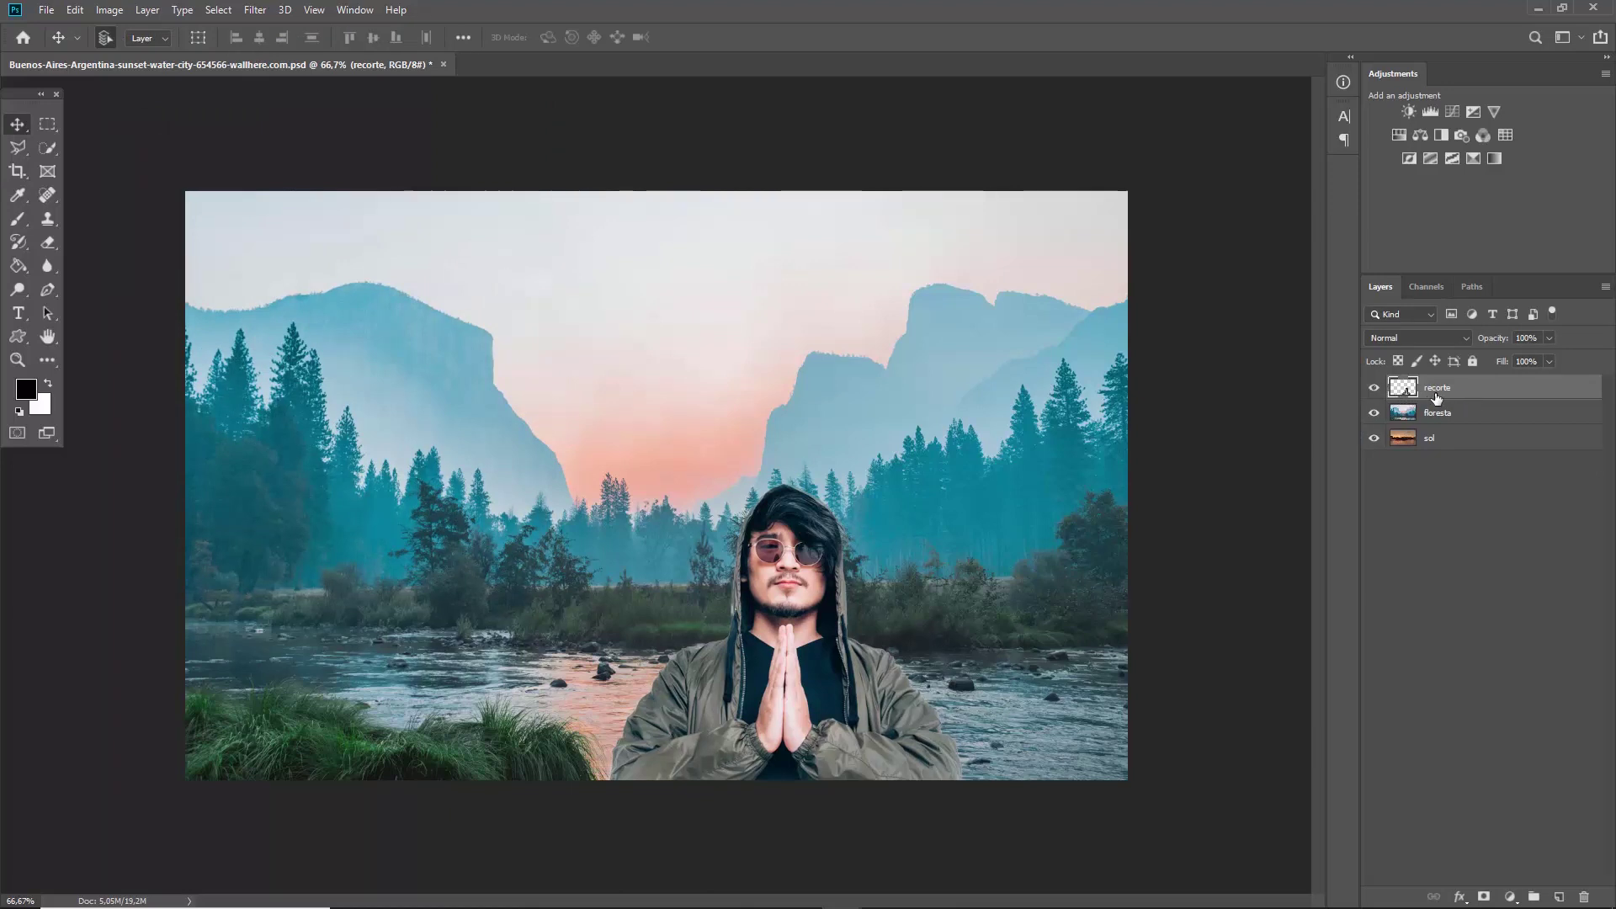
click(1374, 413)
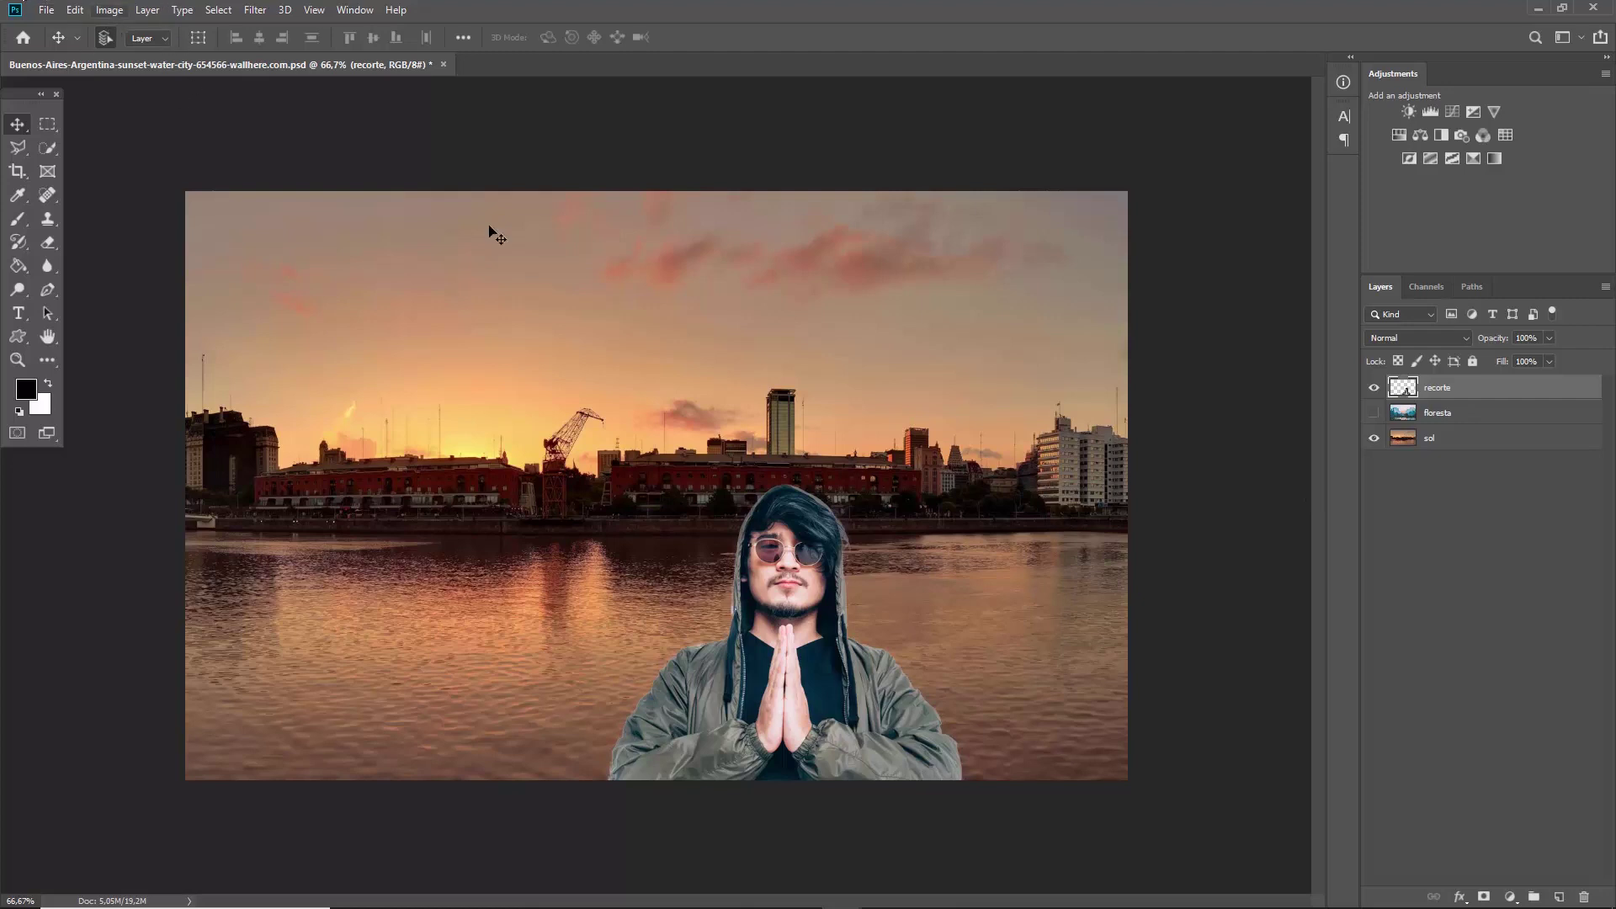
click(1428, 423)
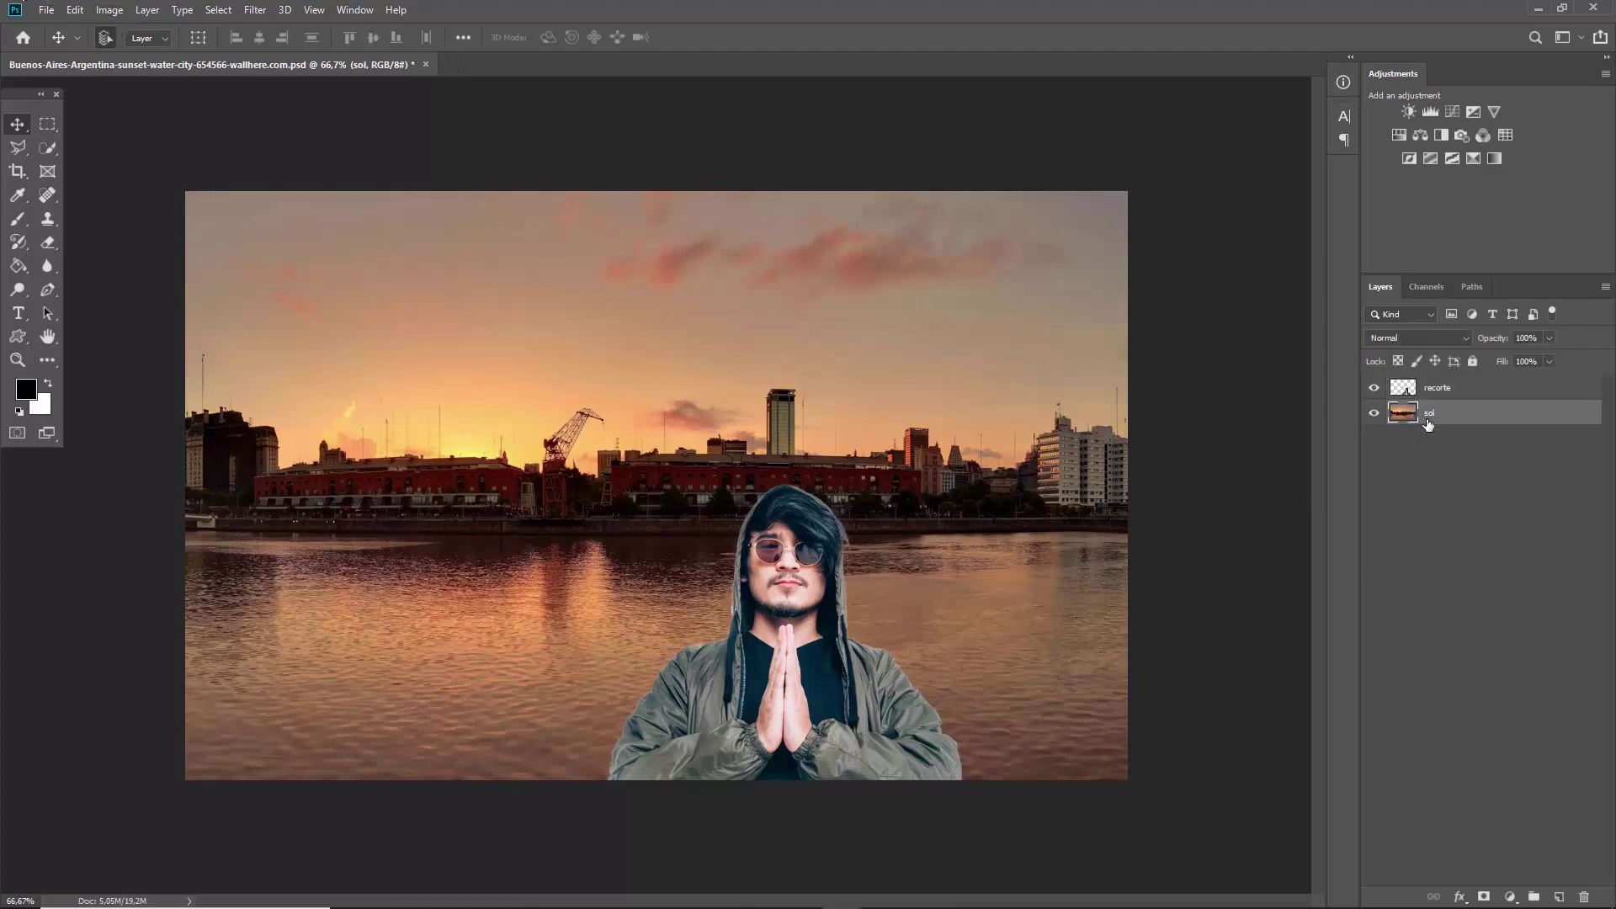
key(Delete)
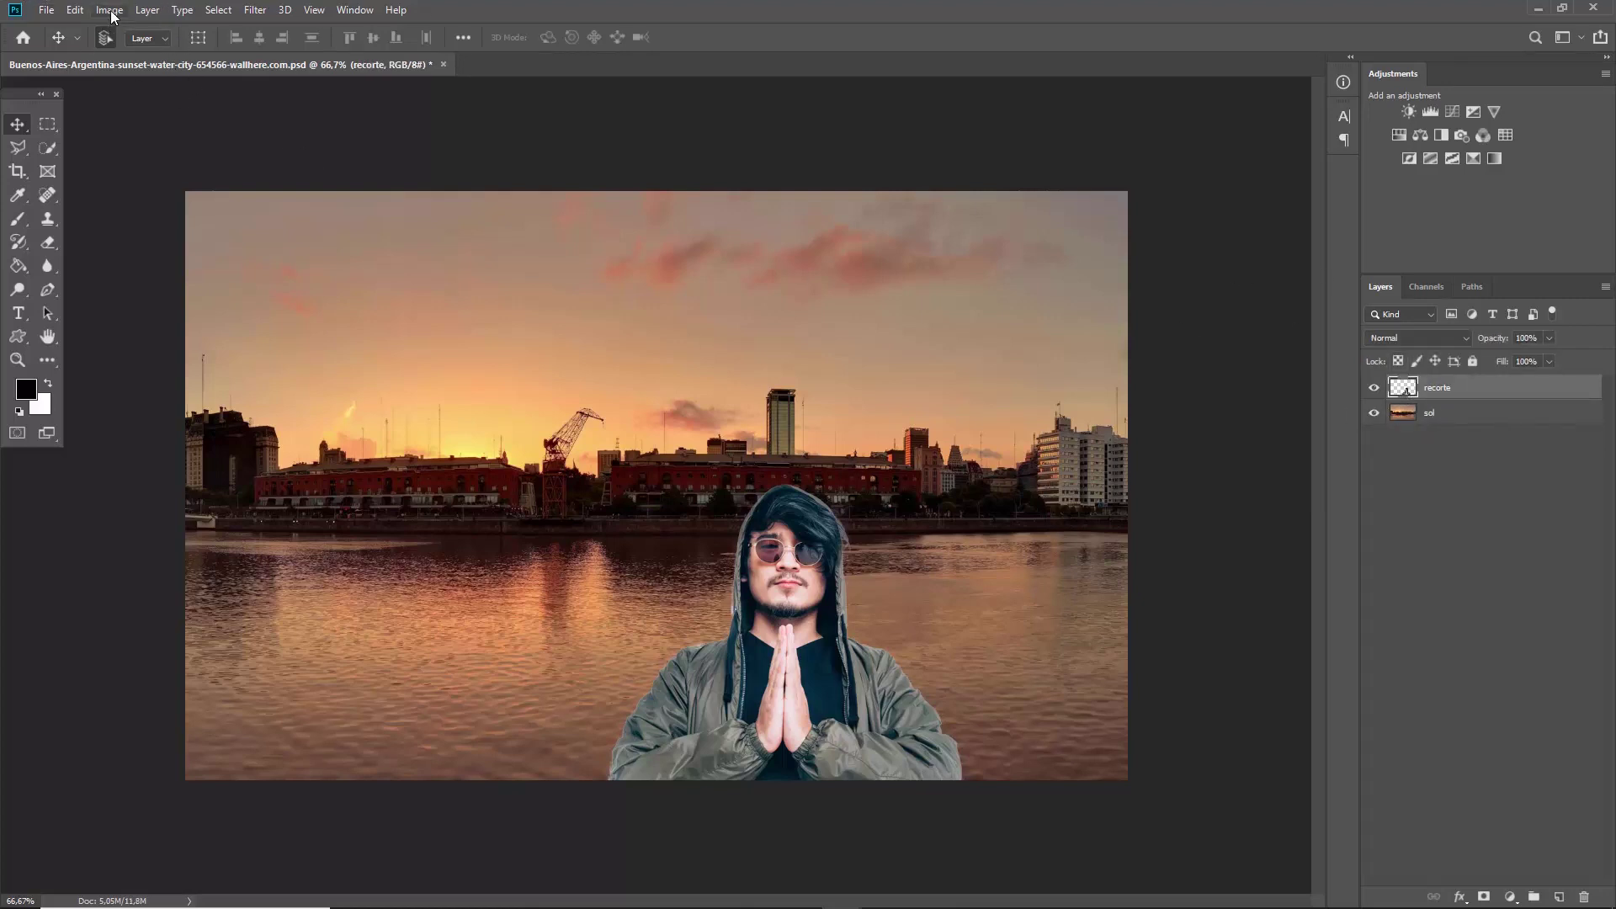
Step: Reopen Match Color using the current document as Source and the sol layer
click(110, 10)
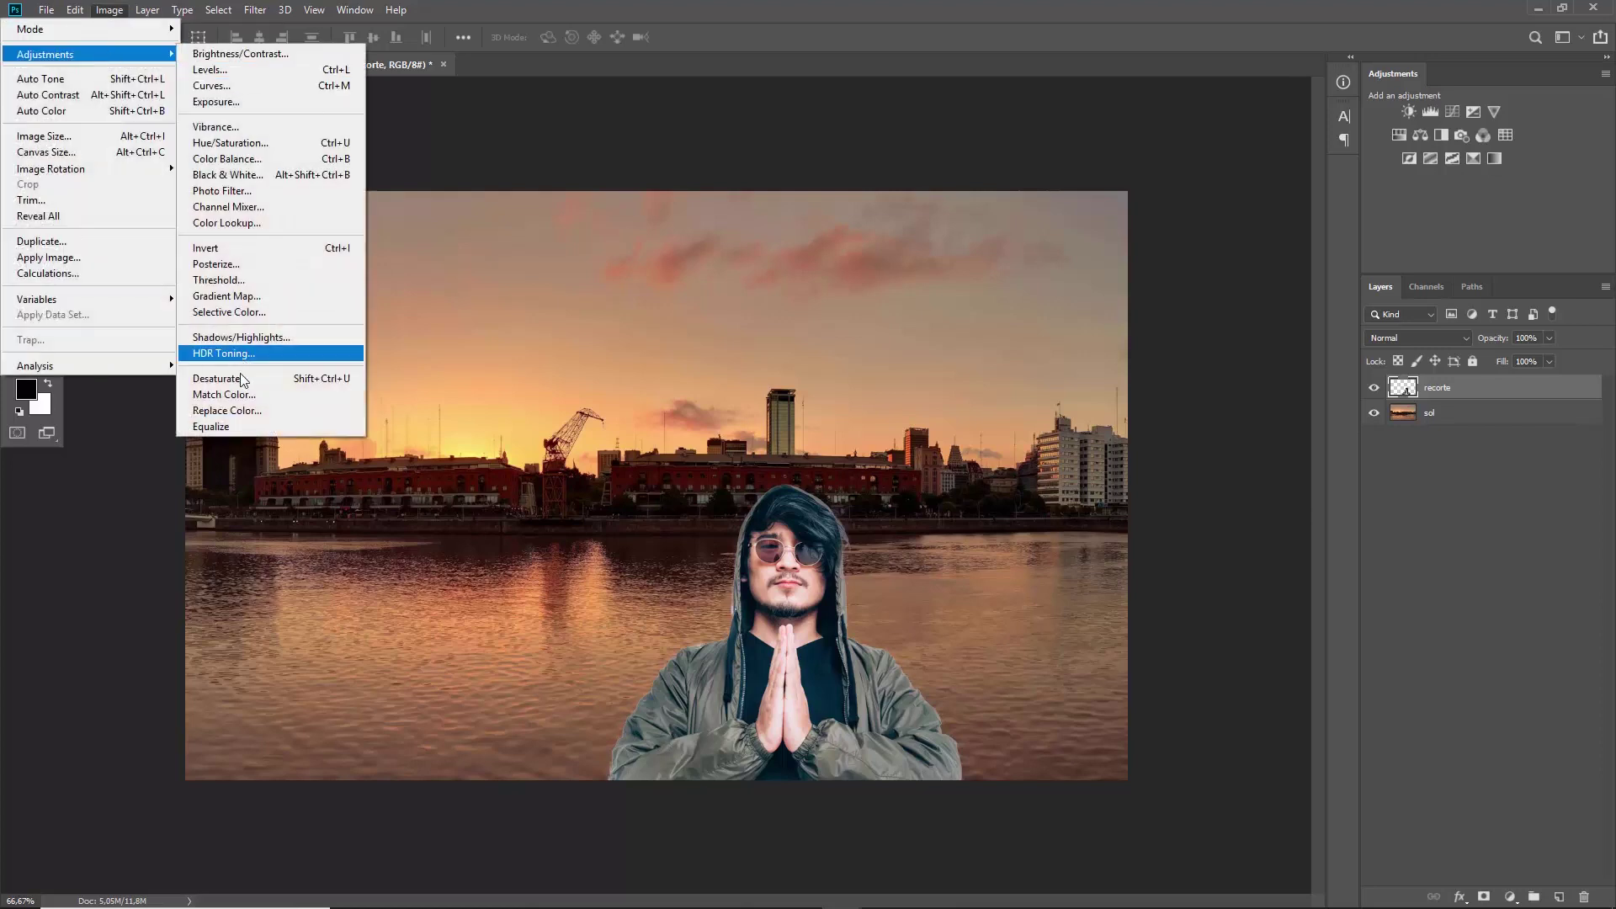
click(237, 402)
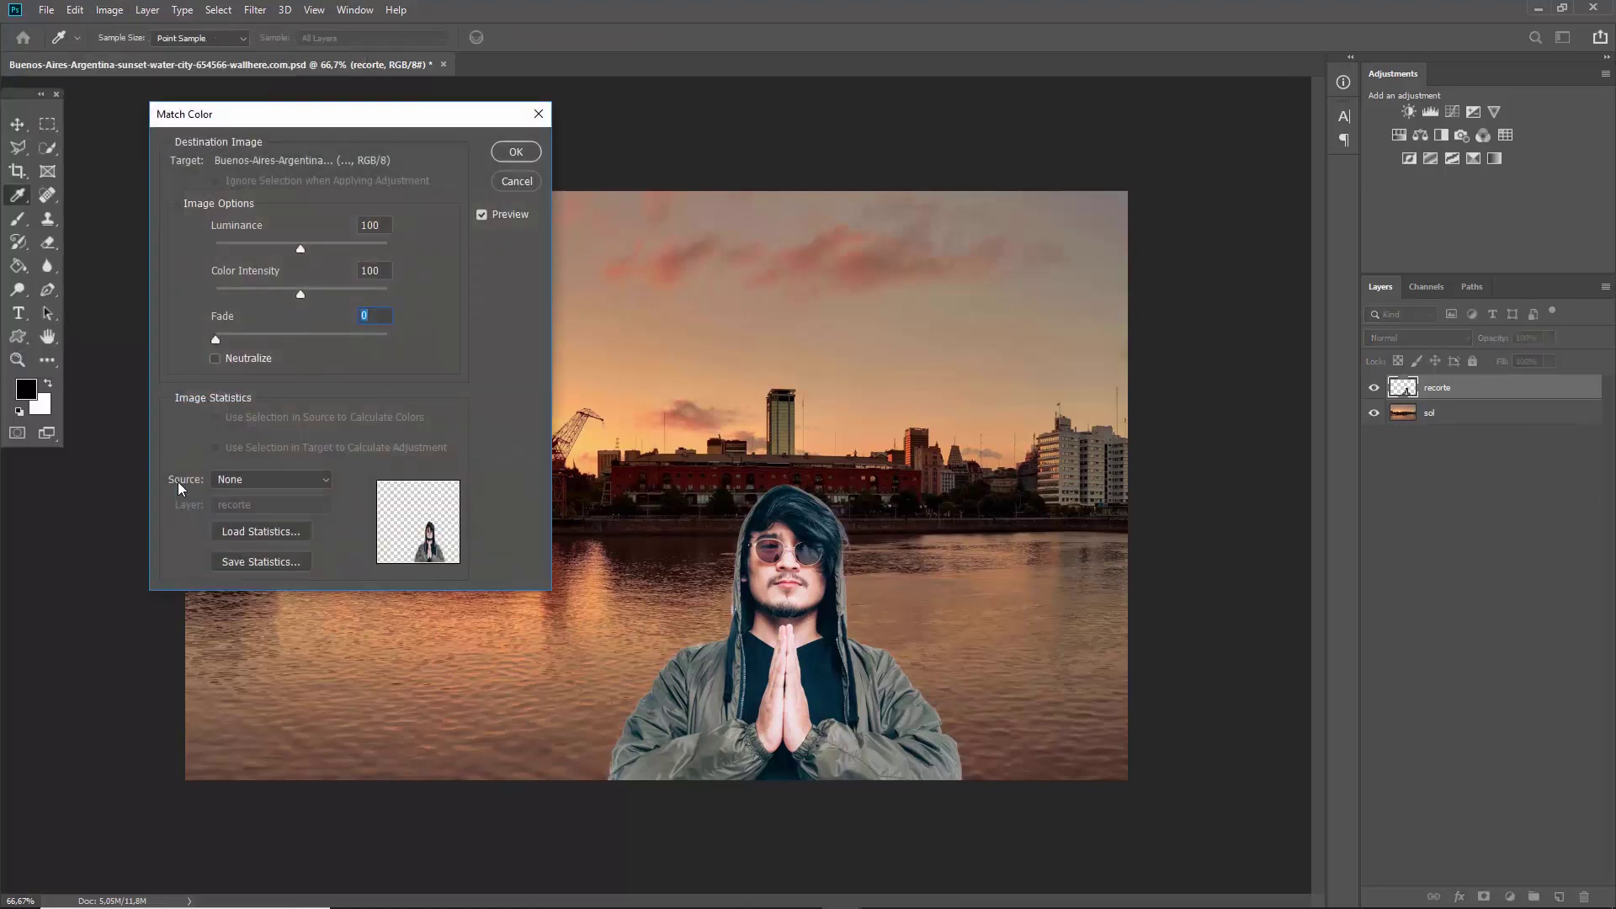
click(266, 480)
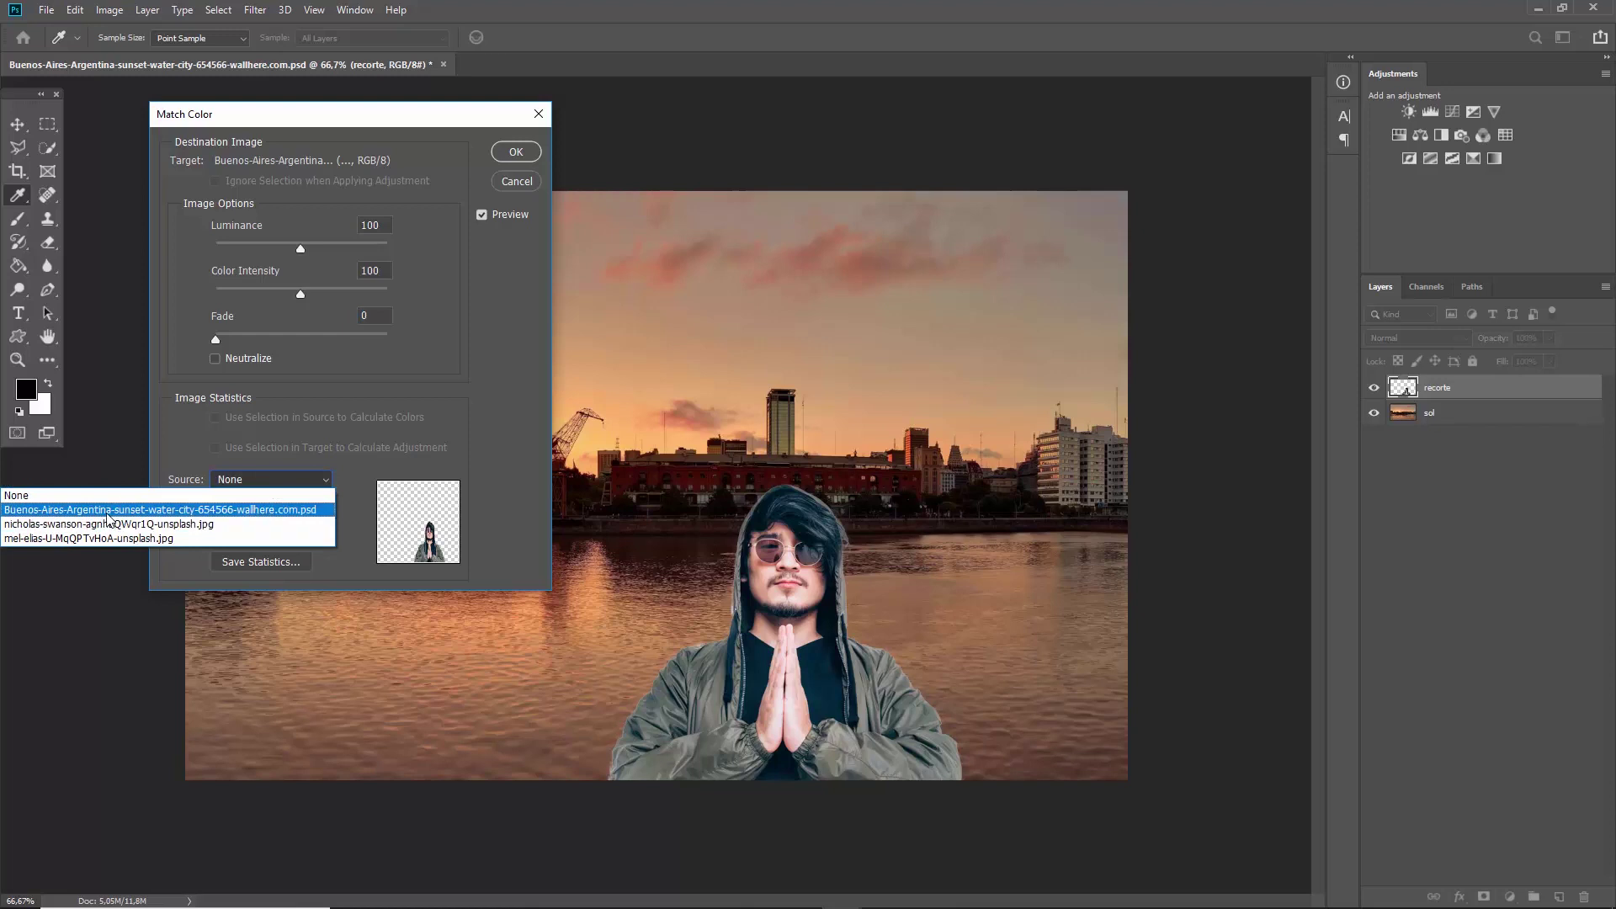
click(238, 509)
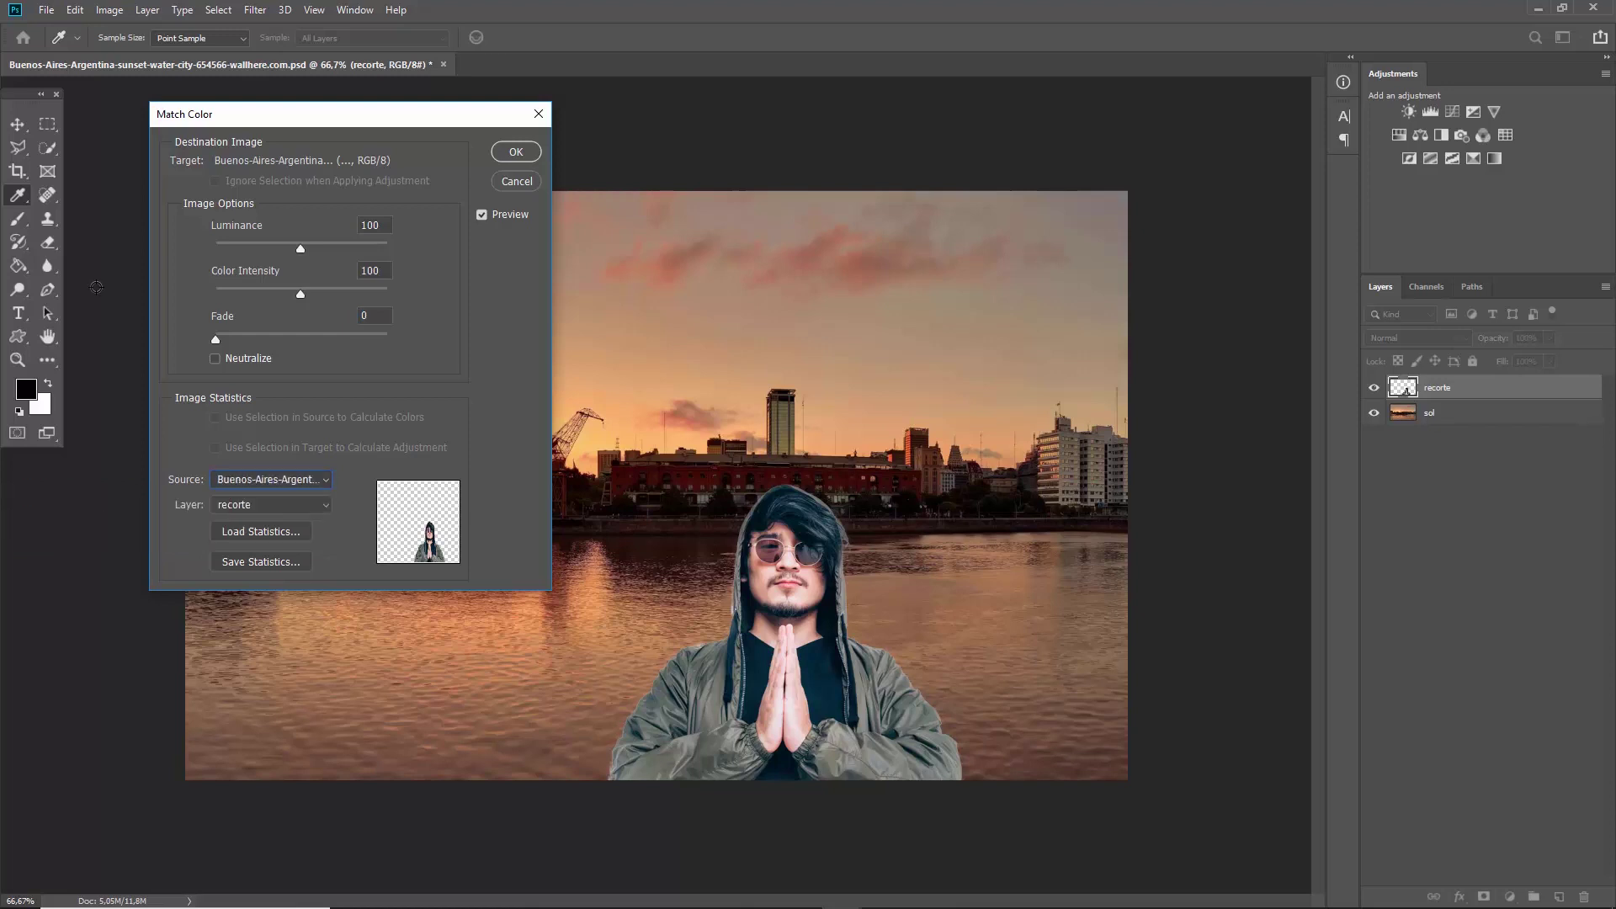
click(256, 503)
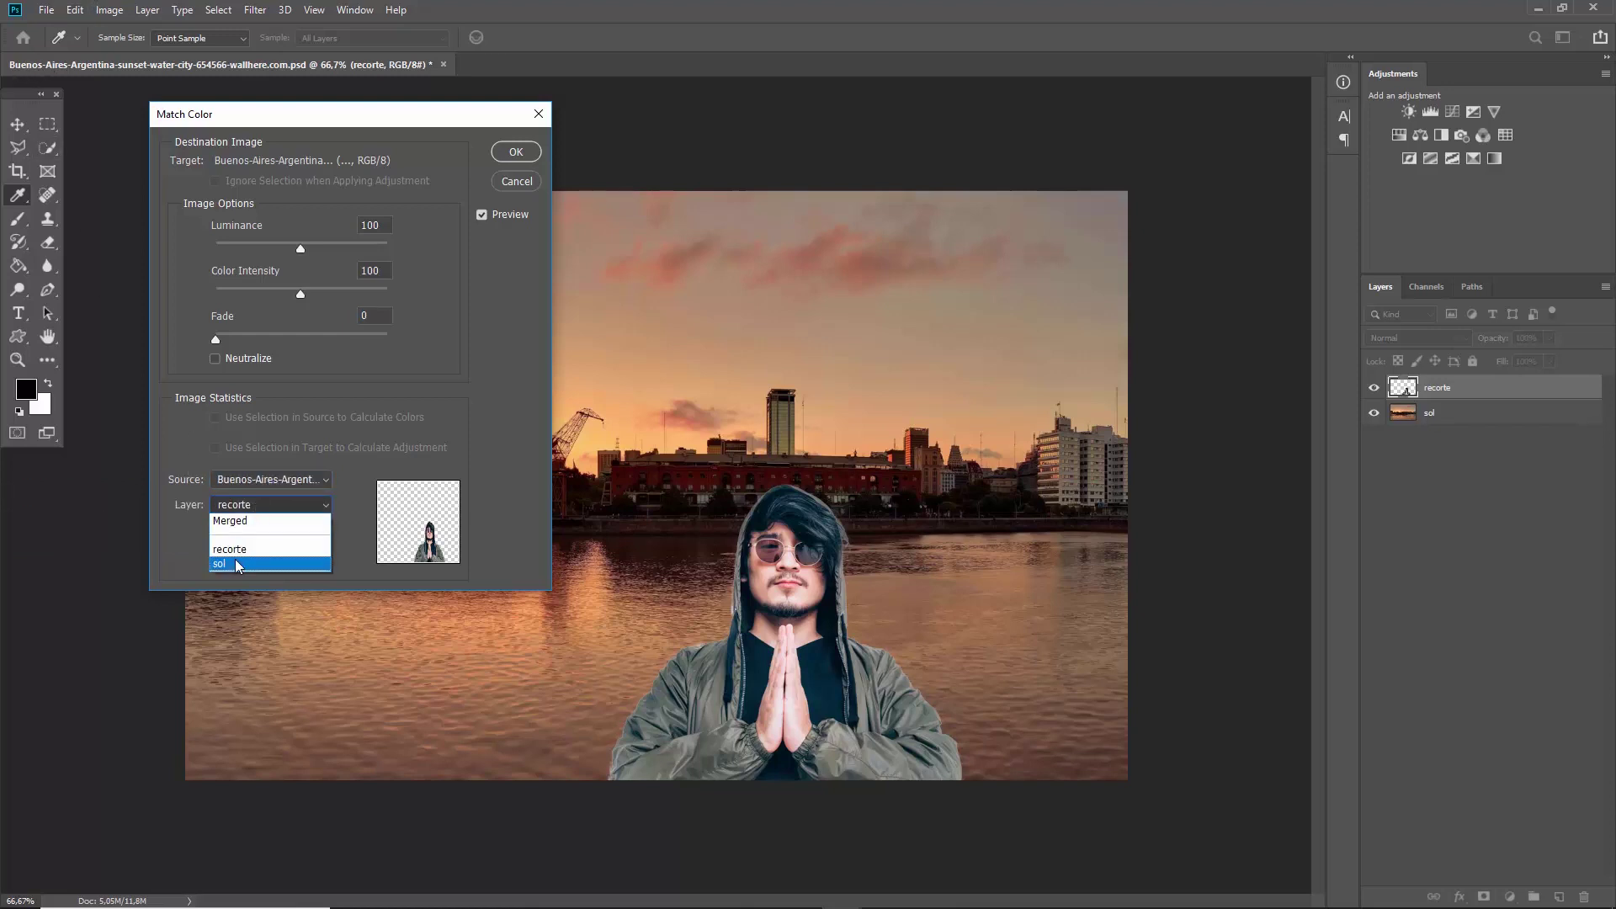
click(238, 564)
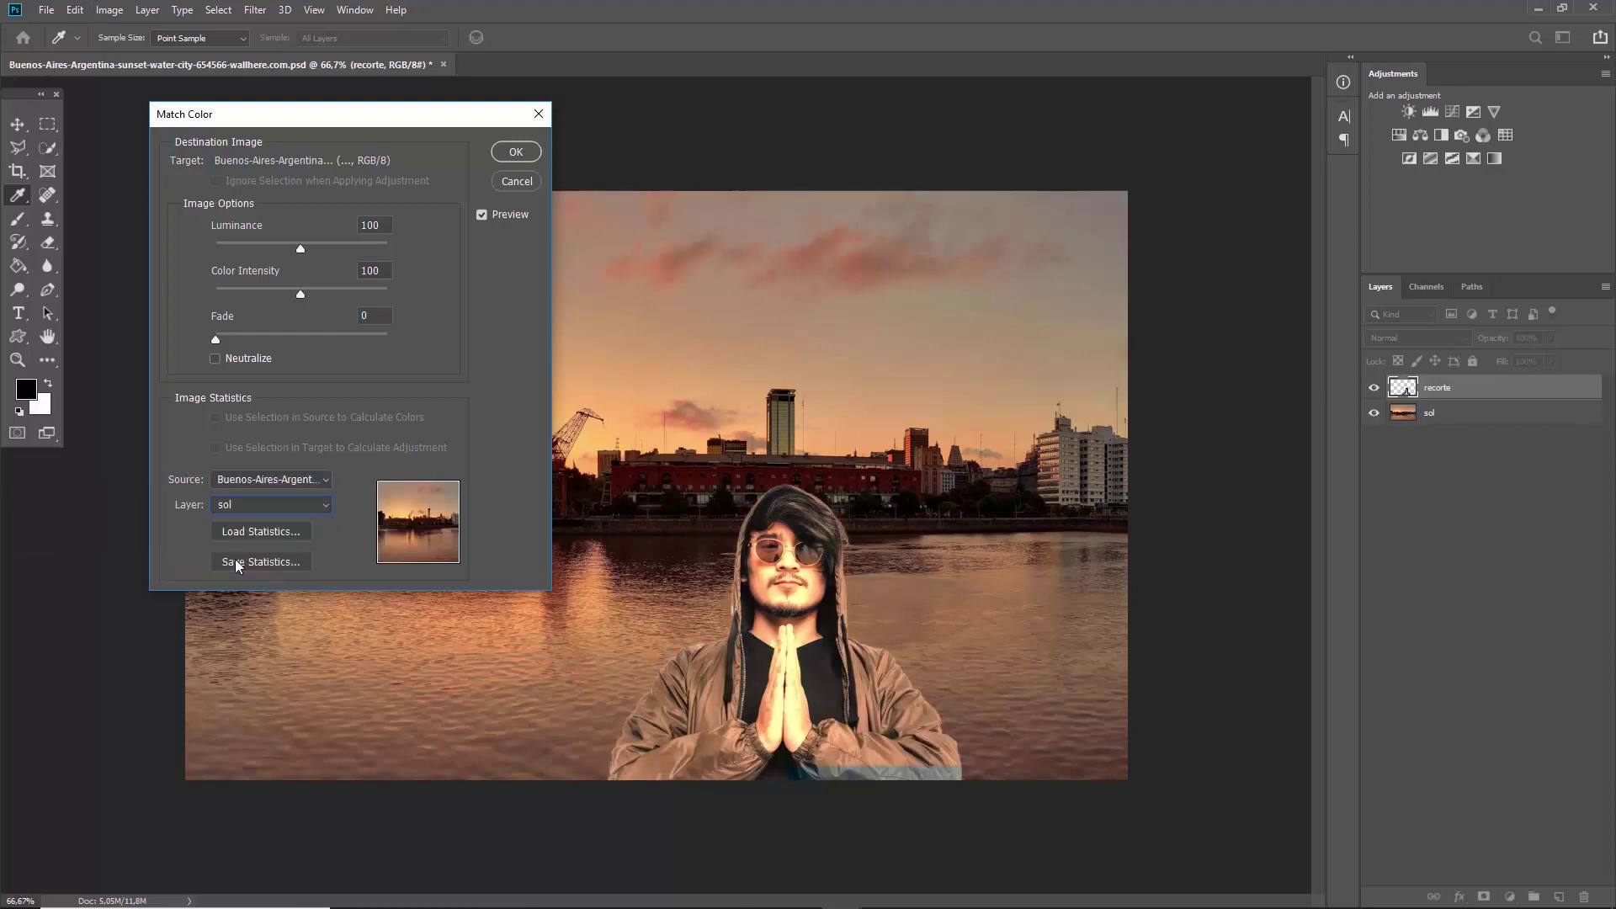
Step: Adjust the sol match to Luminance 26, Color Intensity 72, Fade 17, Neutralize on
click(482, 214)
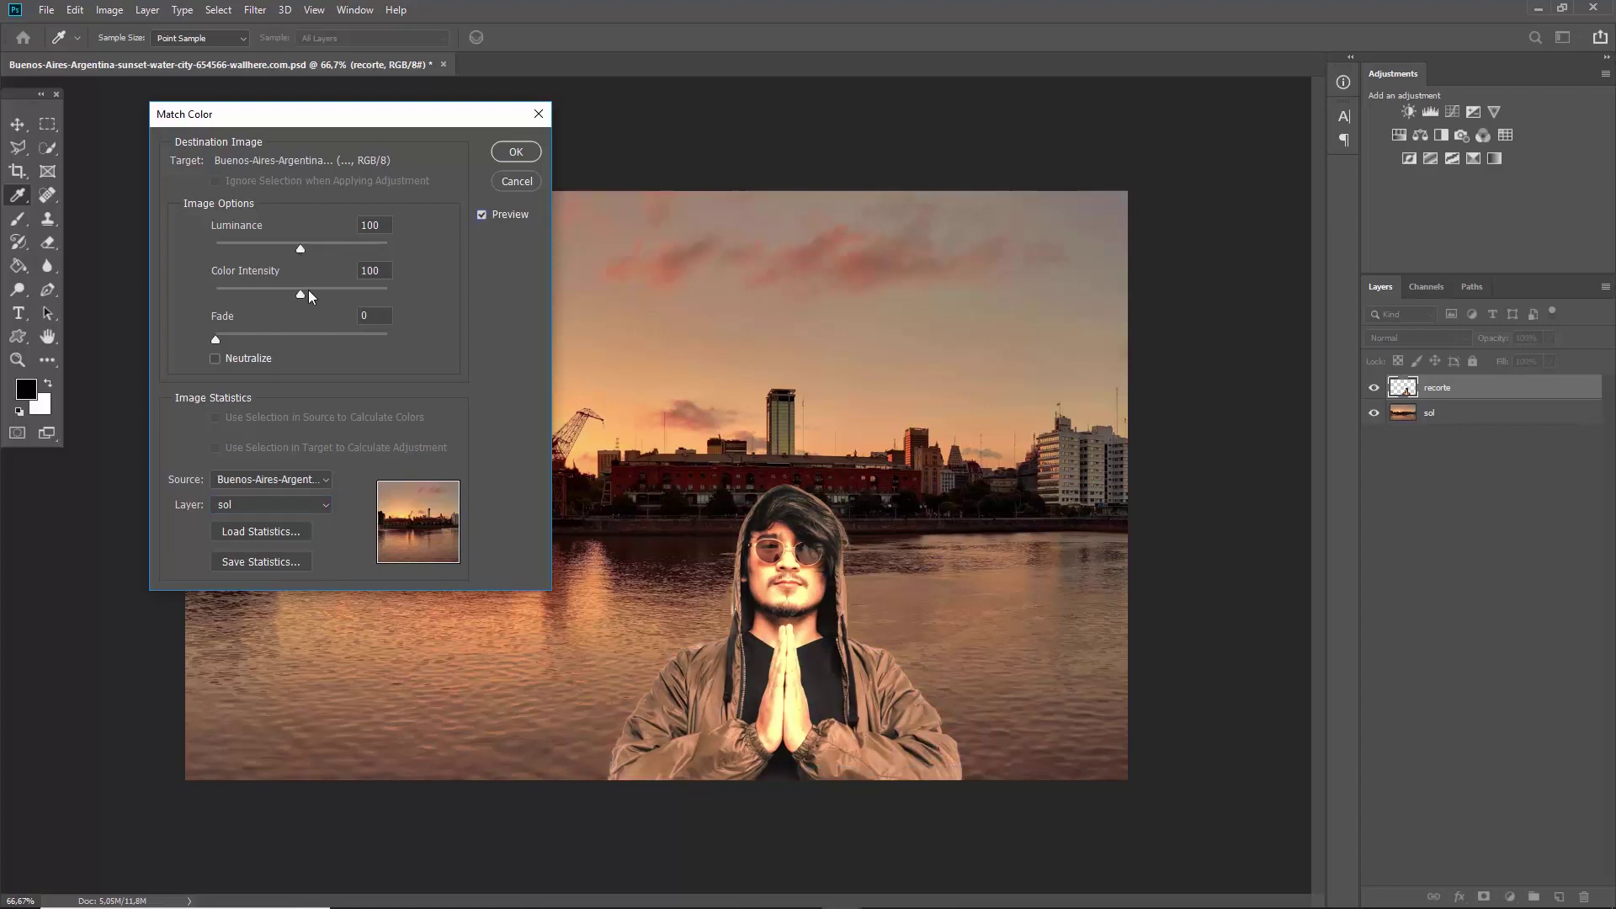
mouse_move(293, 296)
mouse_down()
mouse_move(264, 290)
mouse_move(278, 293)
mouse_move(271, 251)
mouse_move(249, 261)
mouse_up()
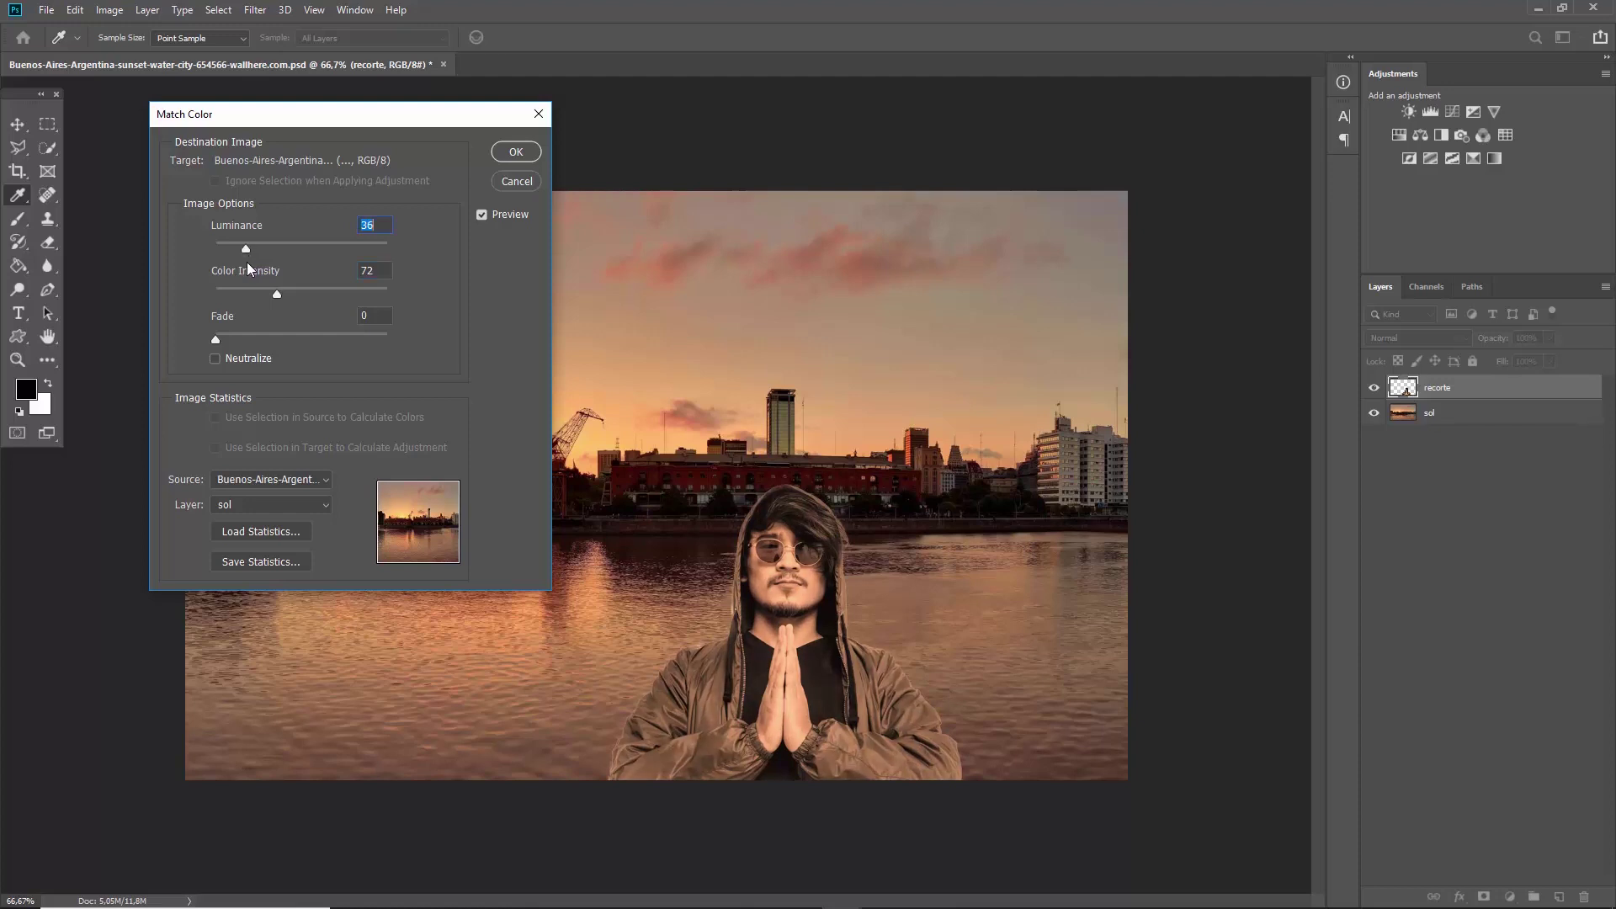
click(215, 358)
drag(216, 340, 246, 336)
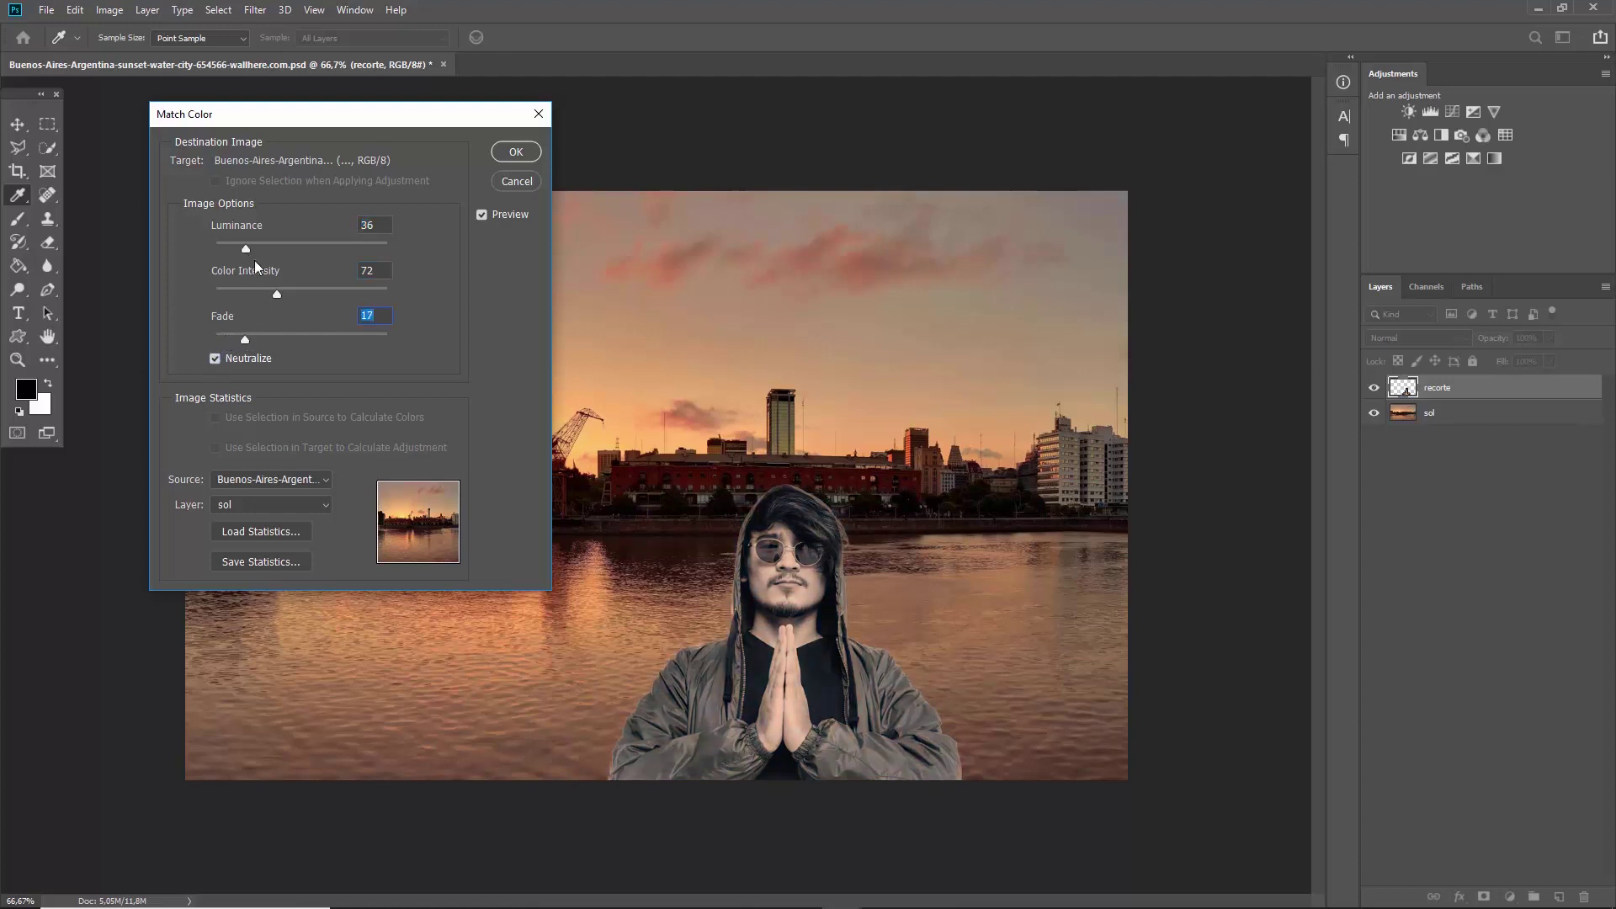
drag(245, 247, 282, 299)
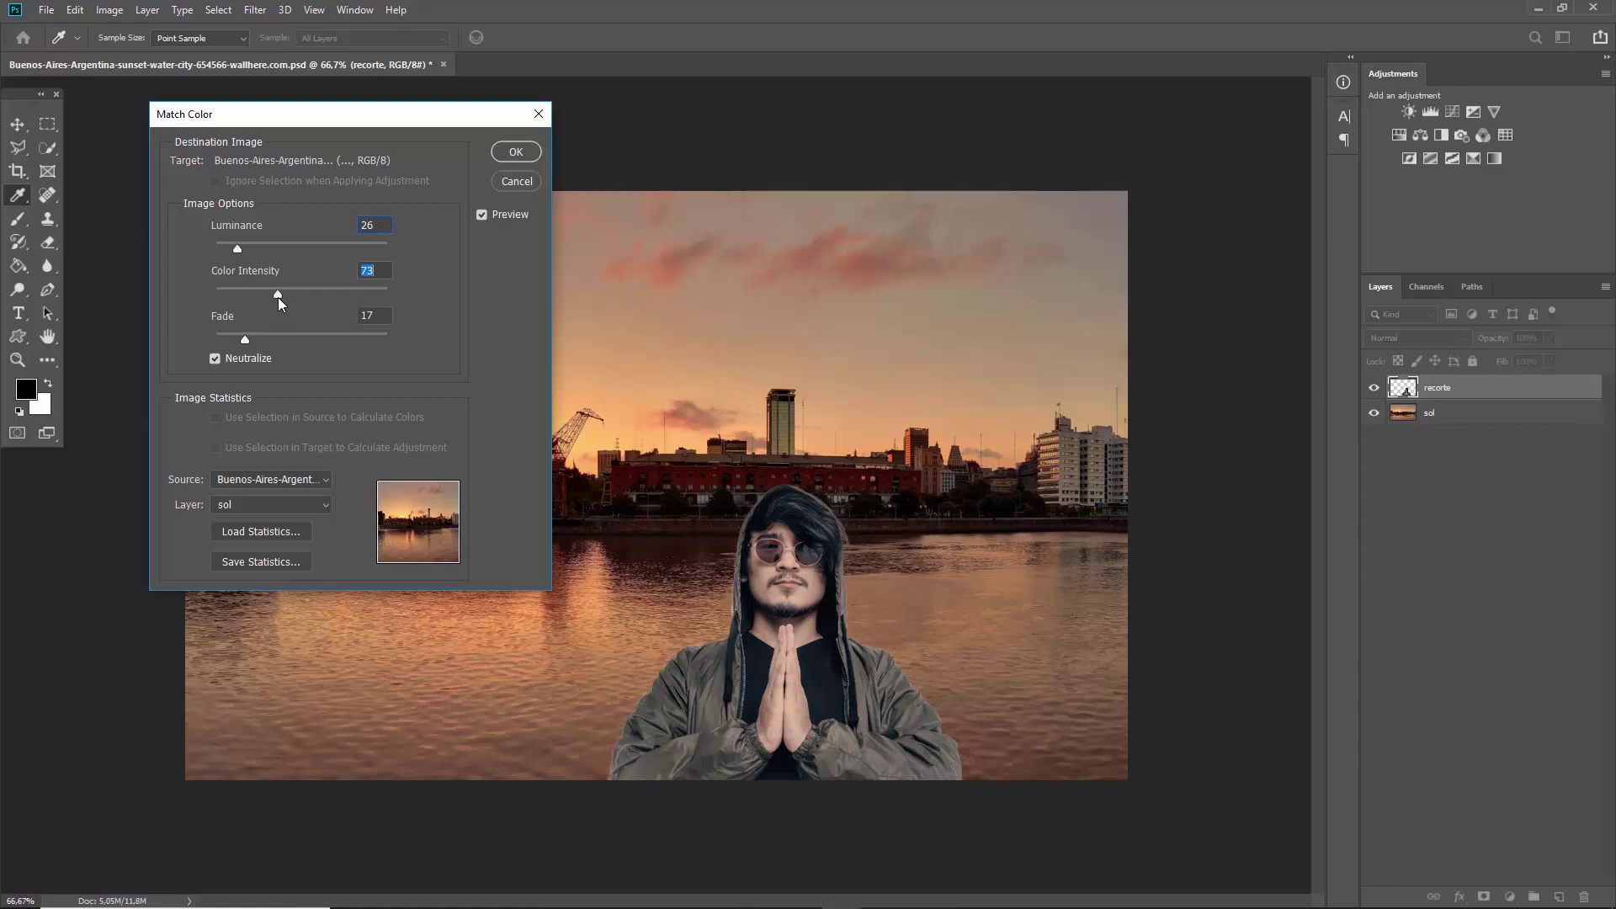
click(483, 216)
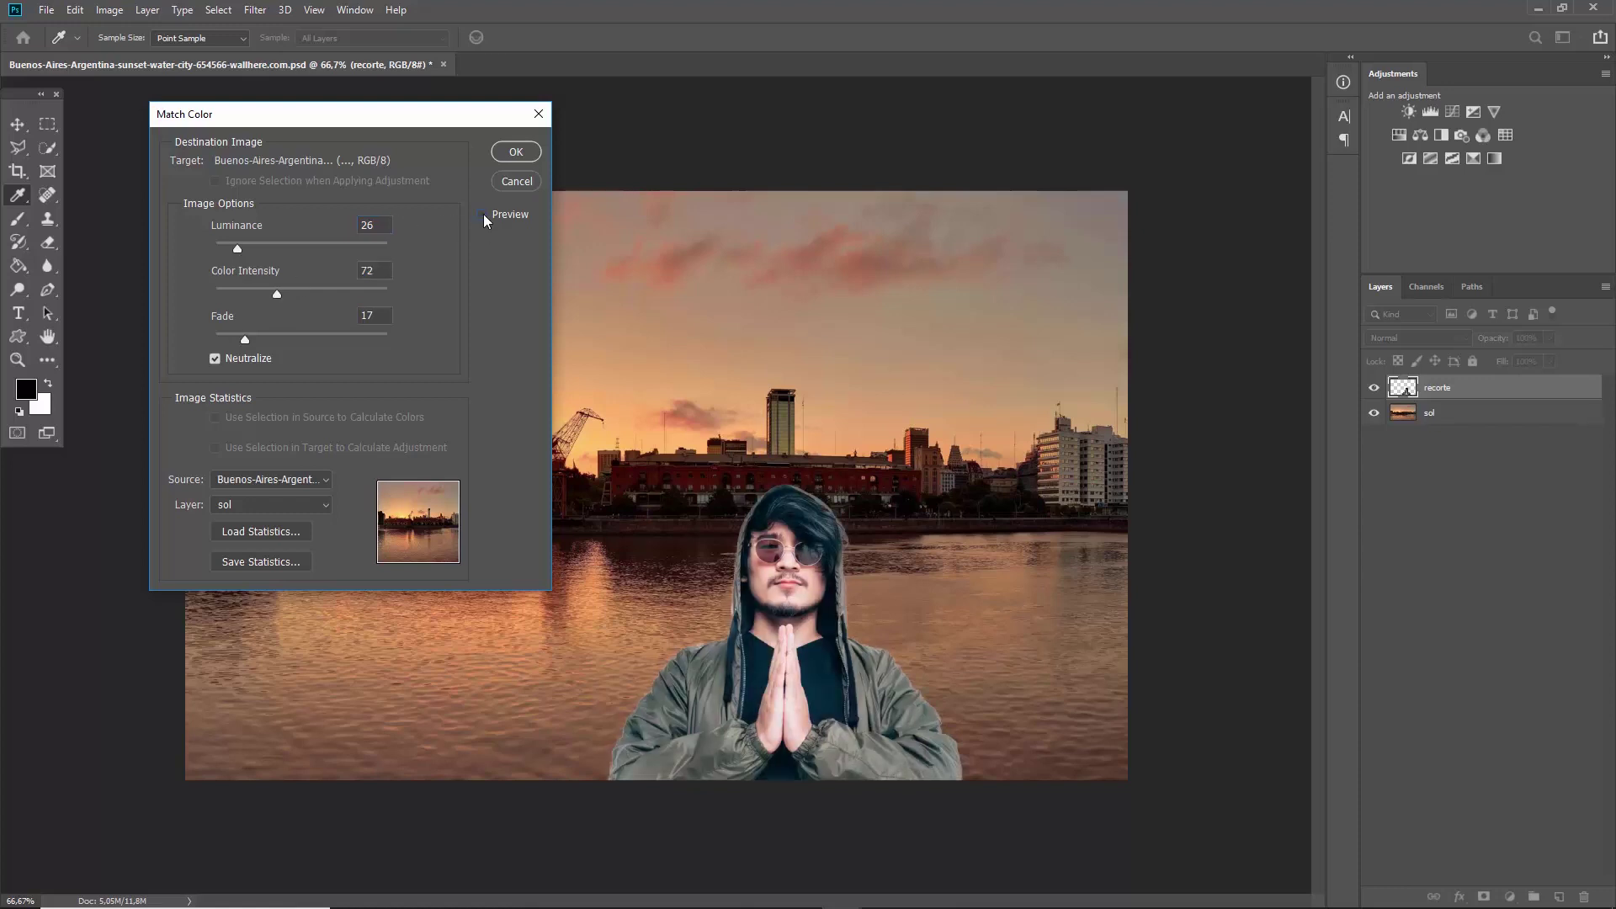
click(483, 215)
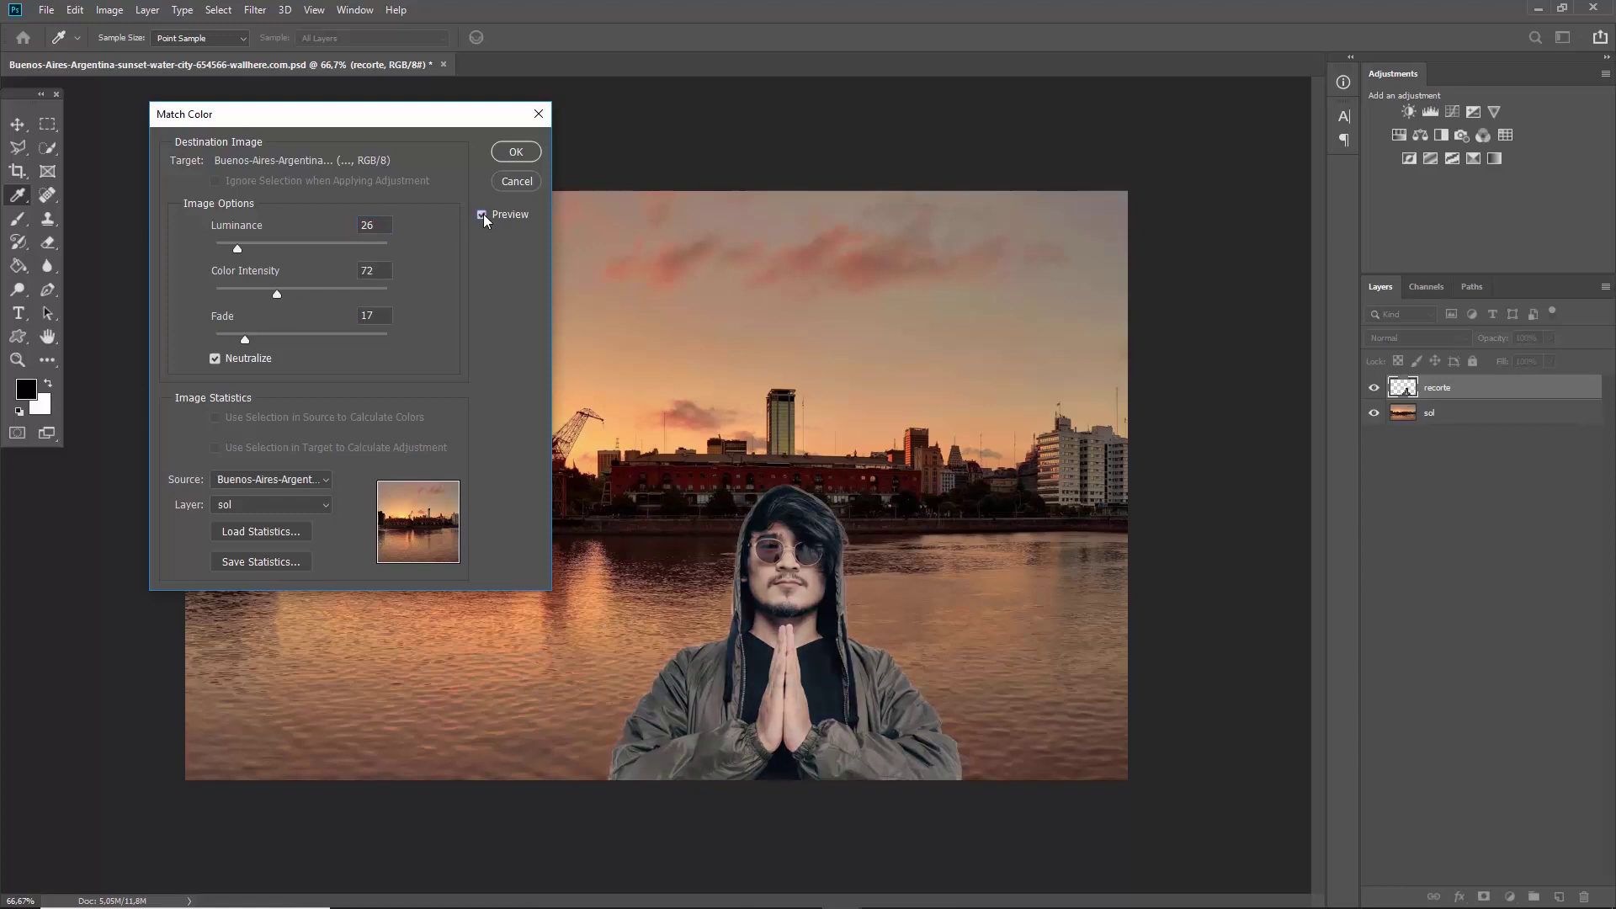